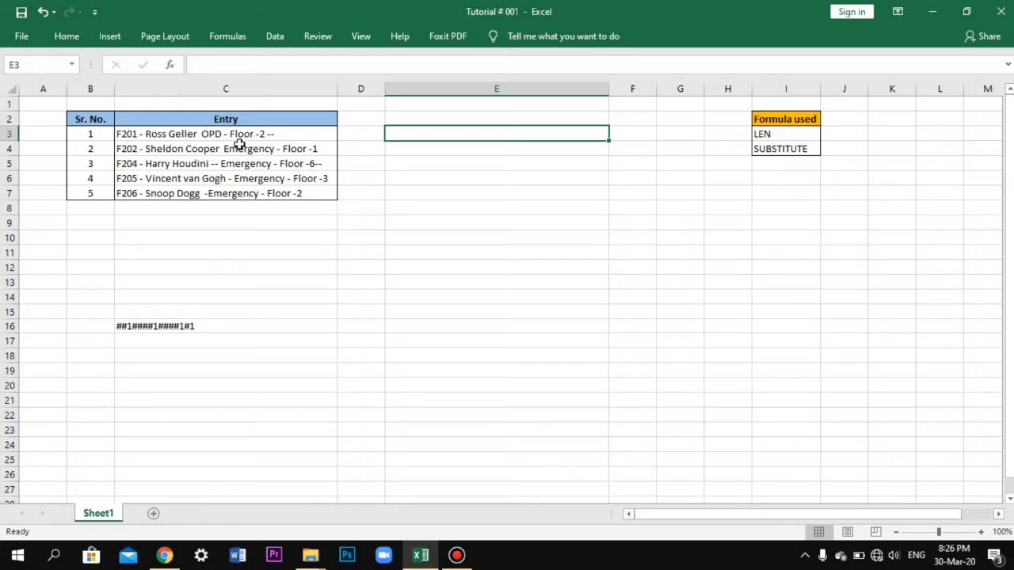
Enter =LEN(C3) in cell D3 to count the characters of the first entry.
left_click(361, 134)
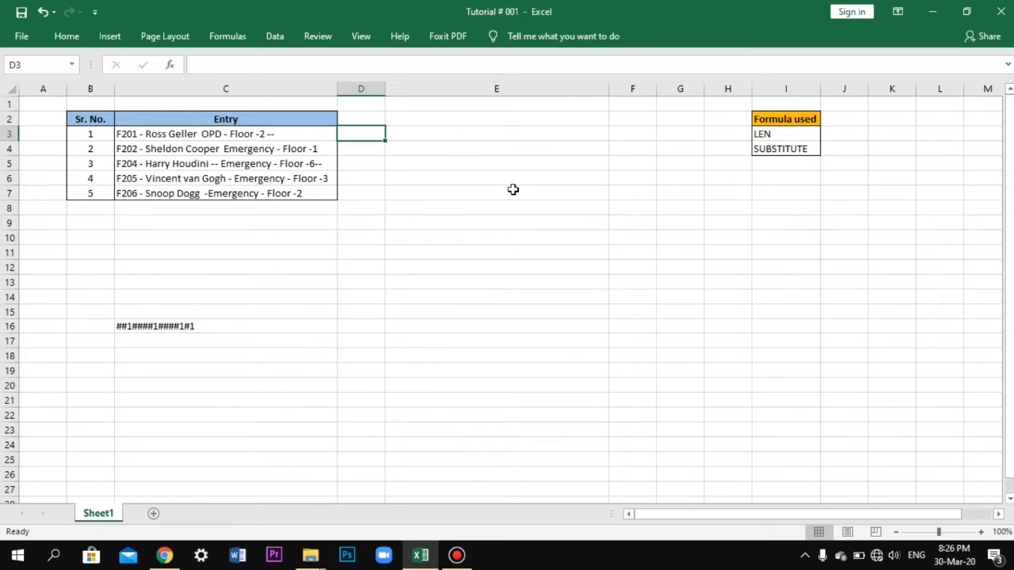
type("=")
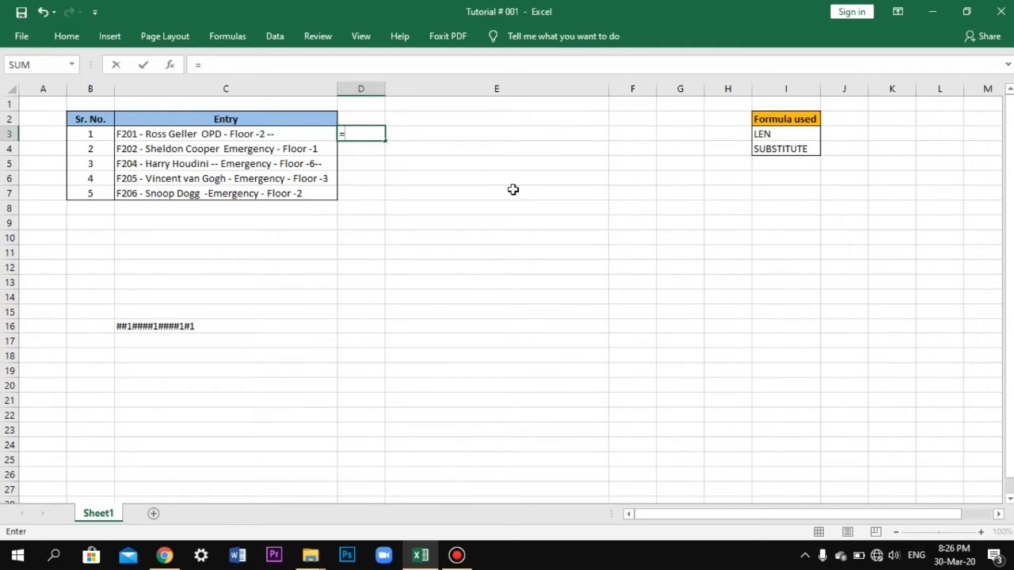
type("len")
key("Tab")
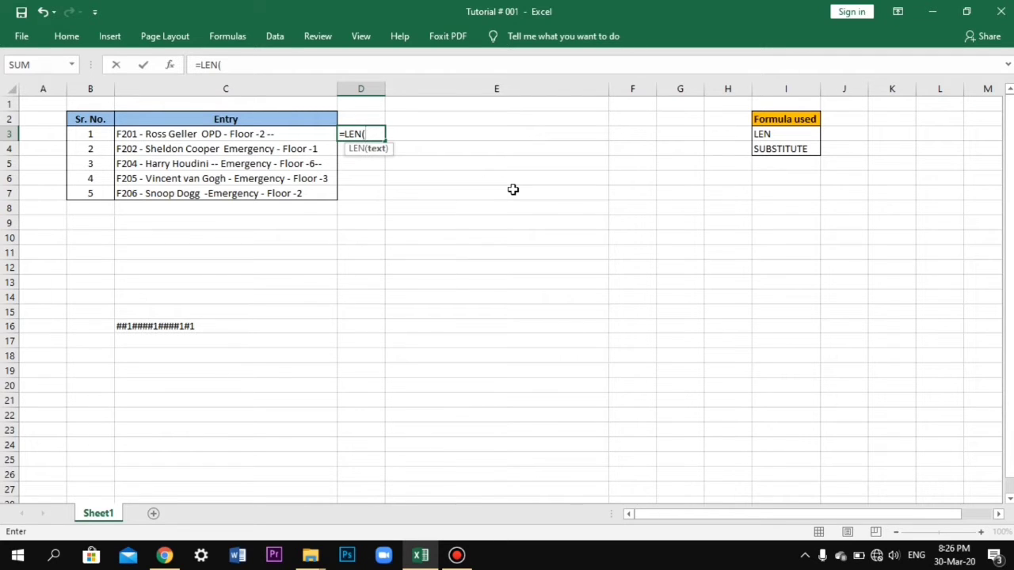
left_click(282, 134)
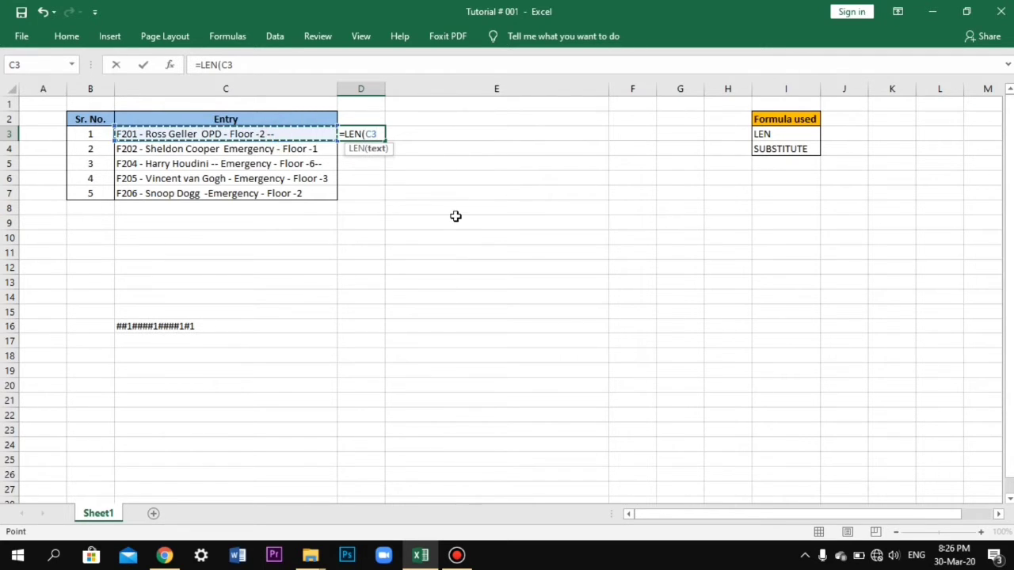
type(")")
key("Return")
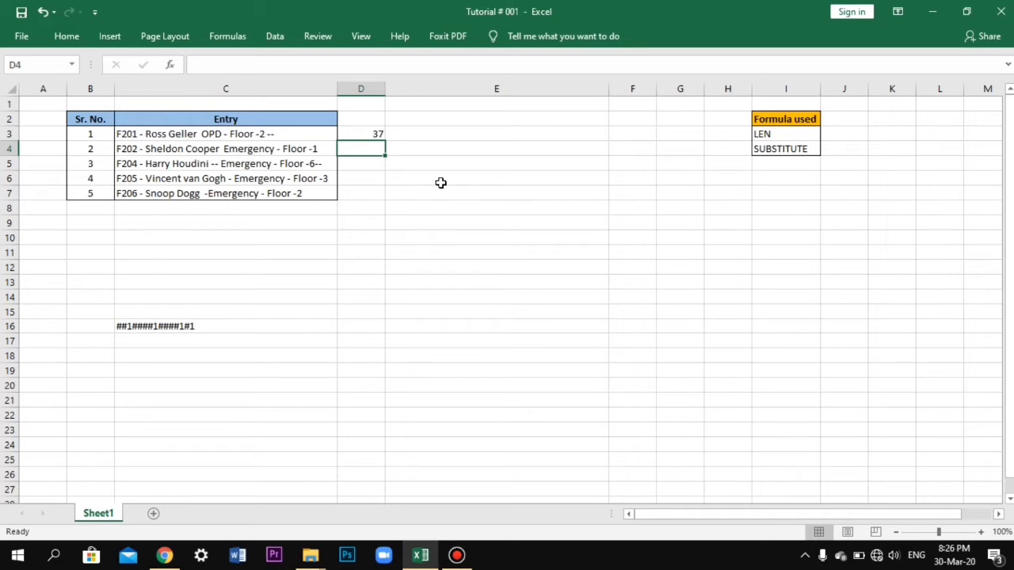
Enter =SUBSTITUTE(C16,"1","2") in cell C18 to replace every 1 in the sample string with 2.
left_click(175, 356)
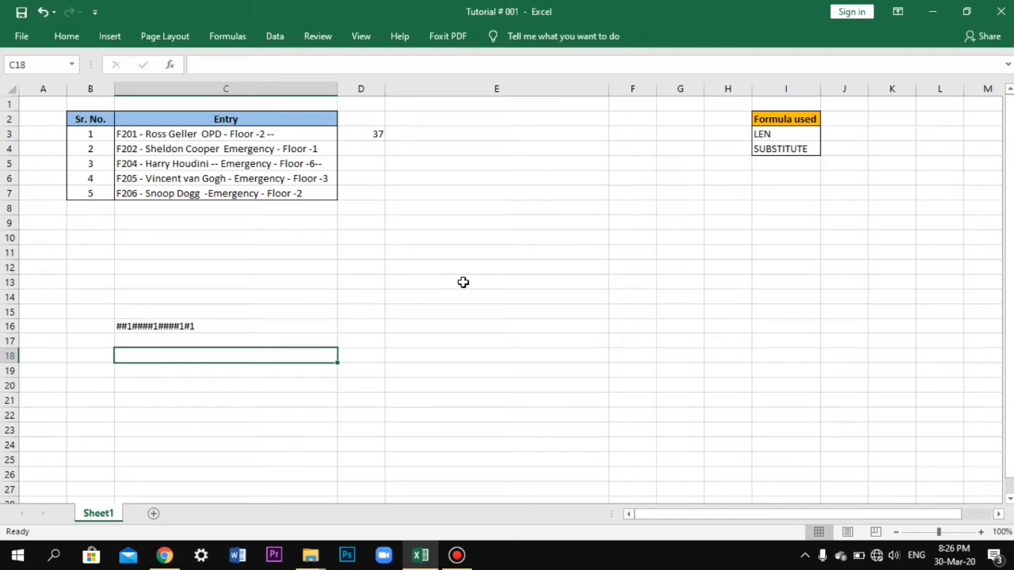
type("=sub")
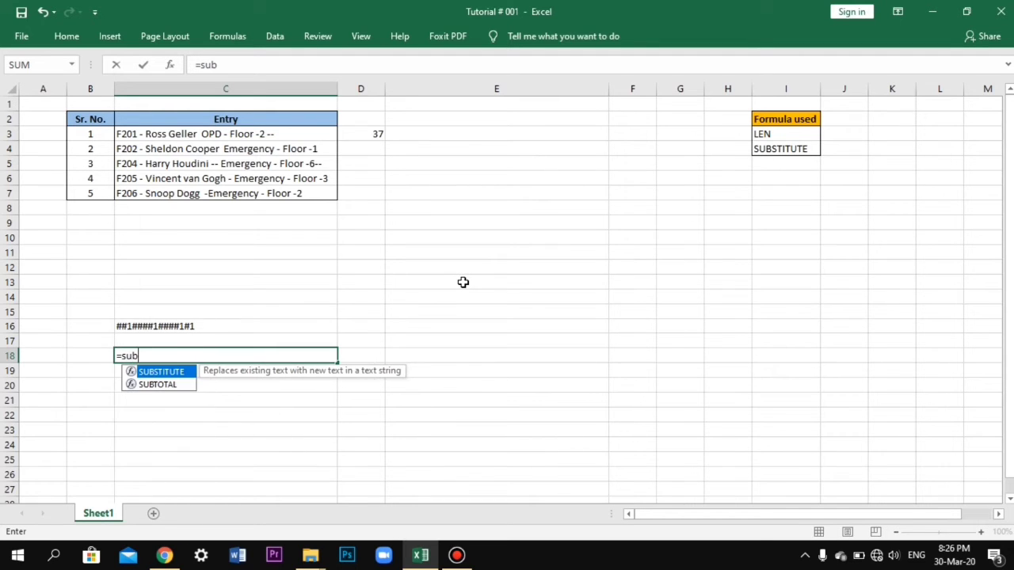
key("Tab")
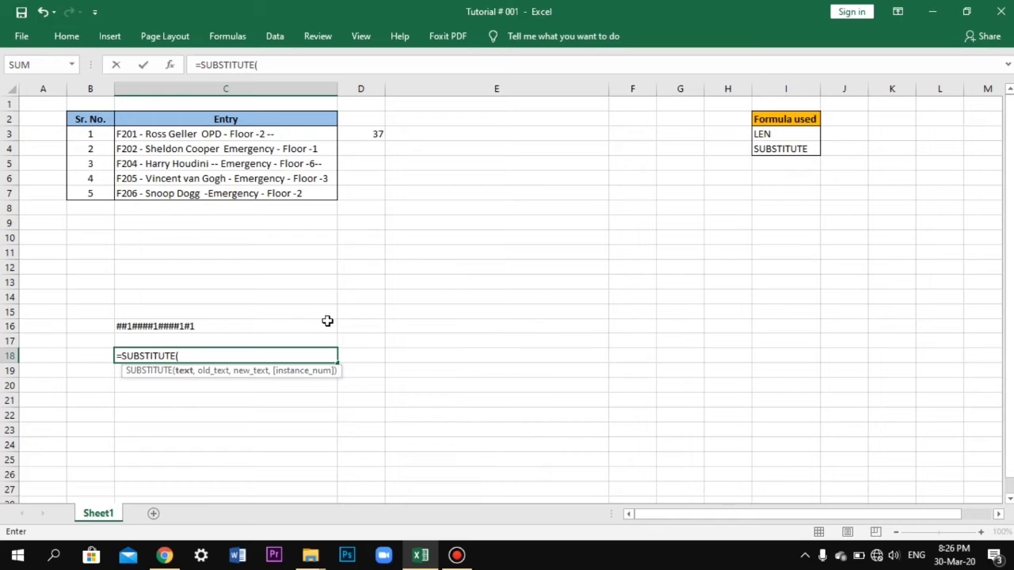
left_click(202, 327)
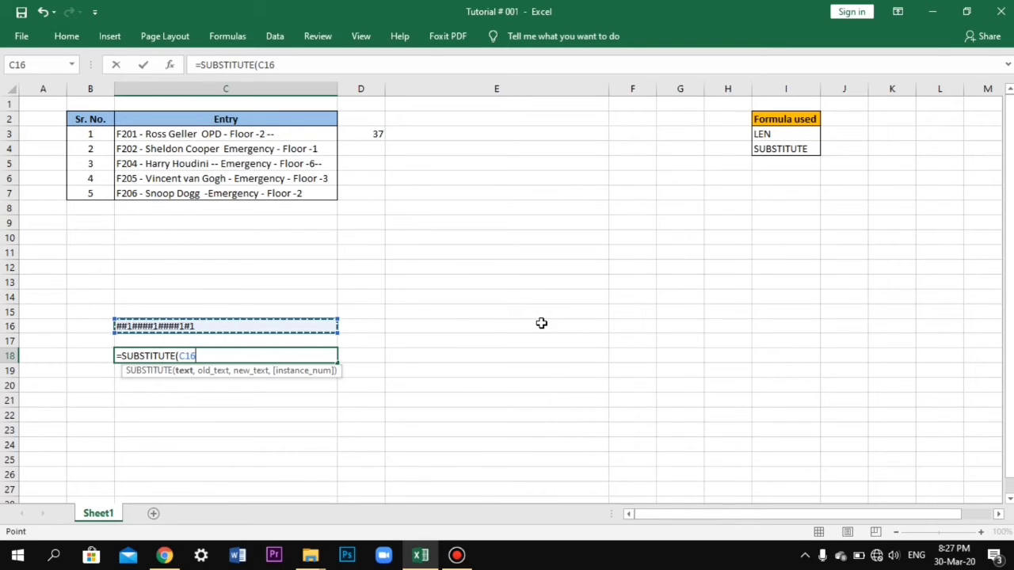
type(",")
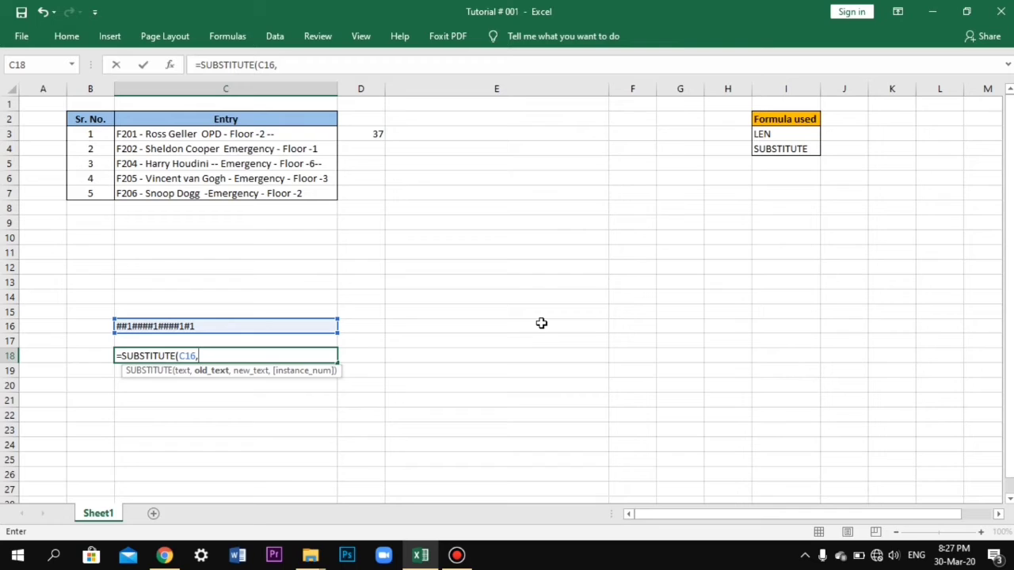
type("\"1\",")
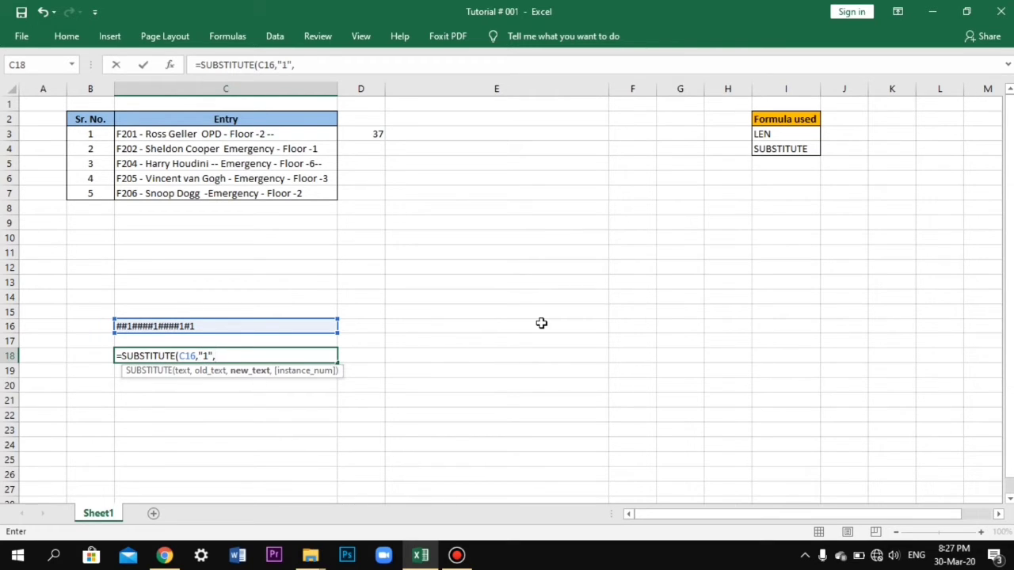
type("\"2")
type(")")
key("Return")
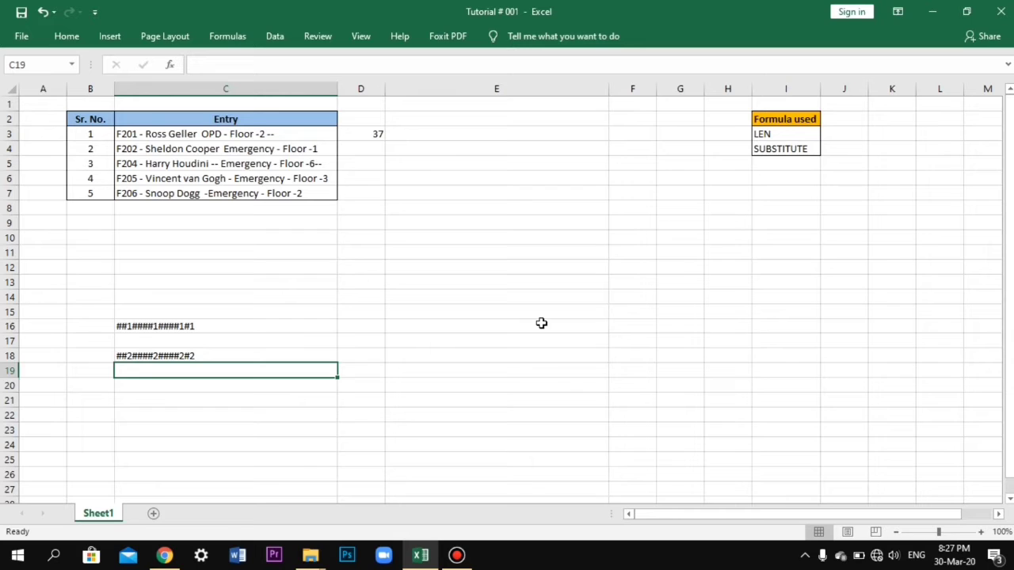
Add an instance number of 2 to the SUBSTITUTE formula in C18 so only the second occurrence is replaced.
left_click(242, 359)
key("F2")
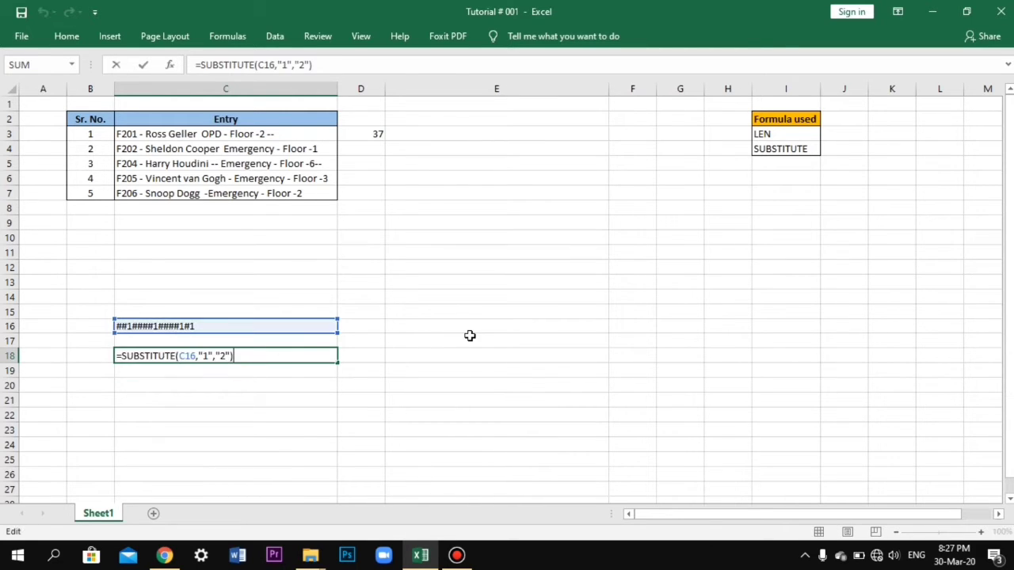
key("Left")
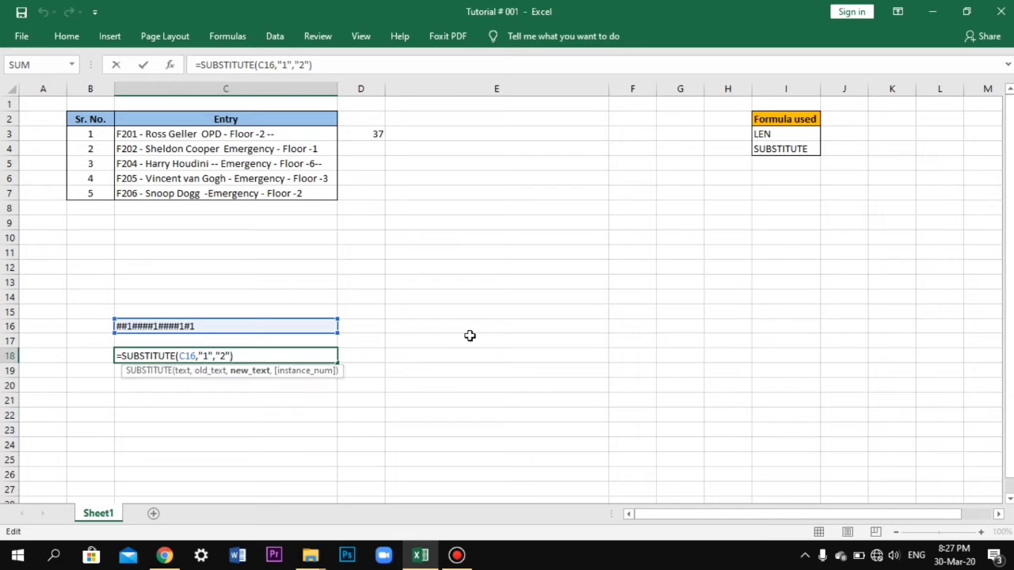
type(",")
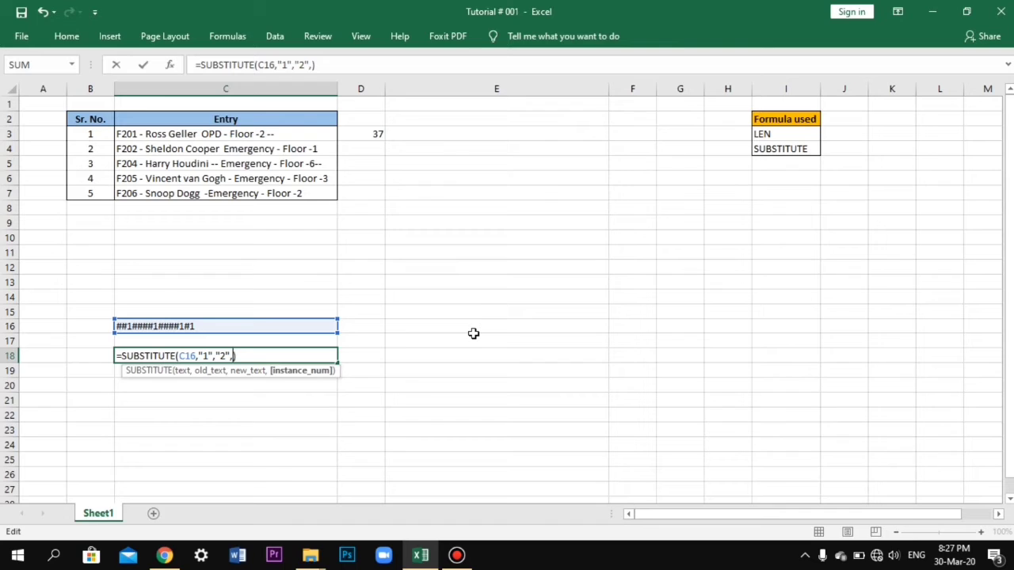
type("2")
key("Return")
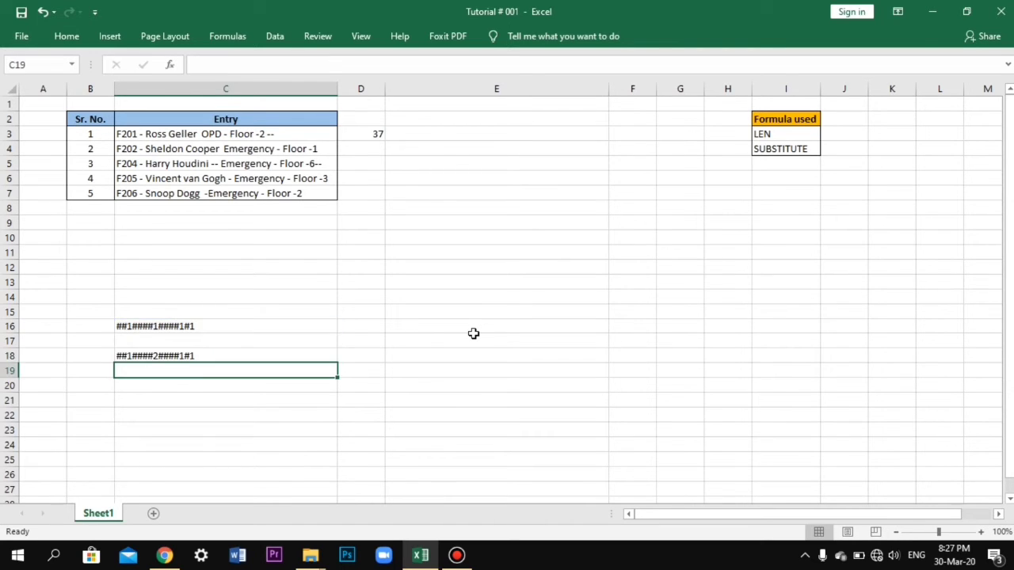
Change the instance number in the C18 SUBSTITUTE formula to 5.
left_click(162, 356)
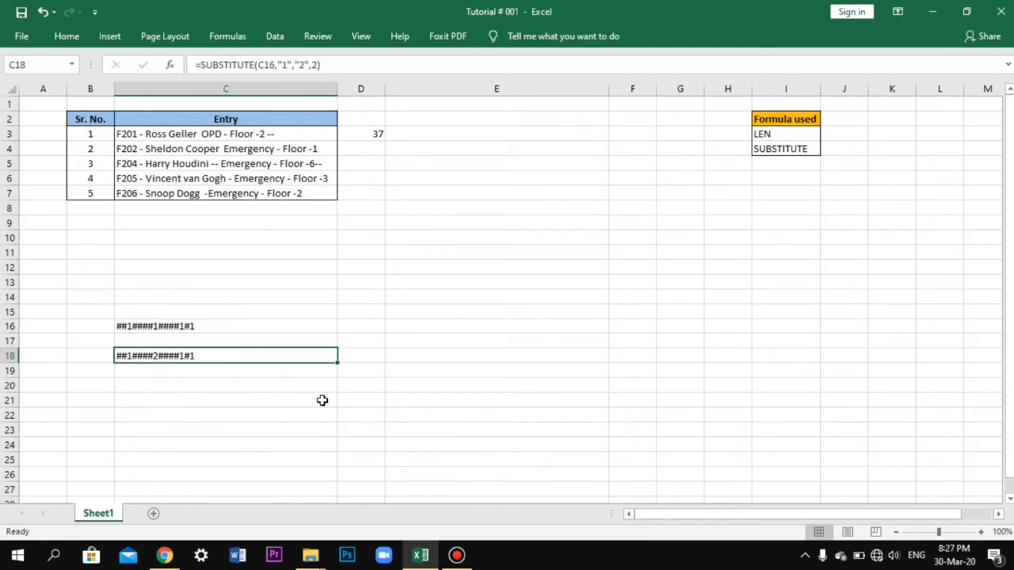
key("F2")
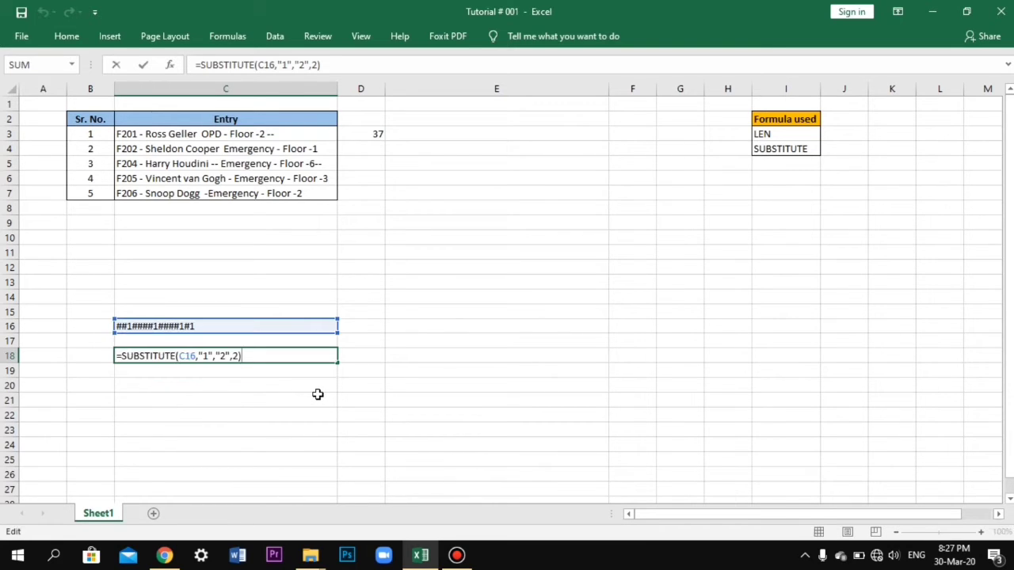
key("Left")
key("shift+Left")
type("5")
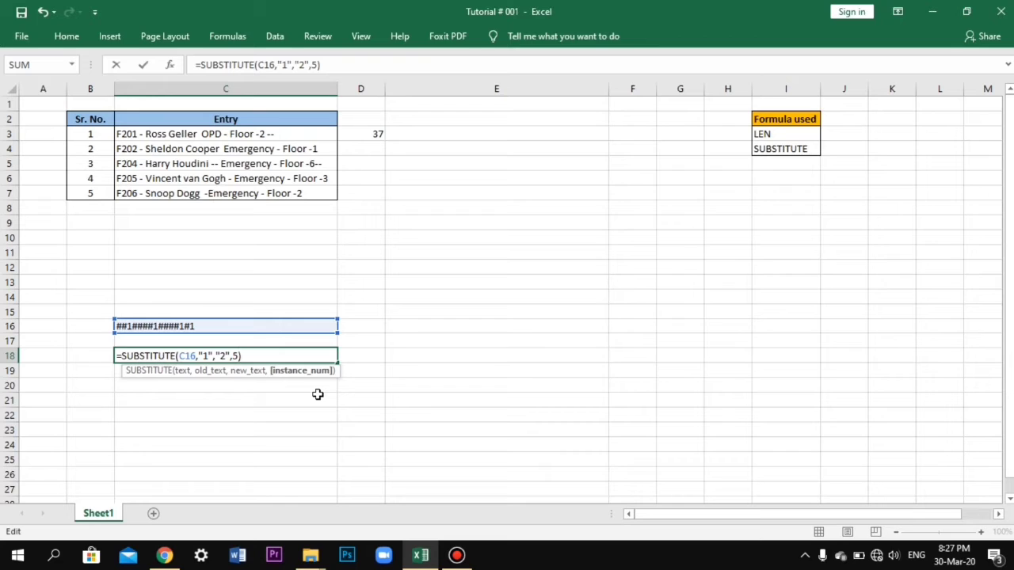
key("Return")
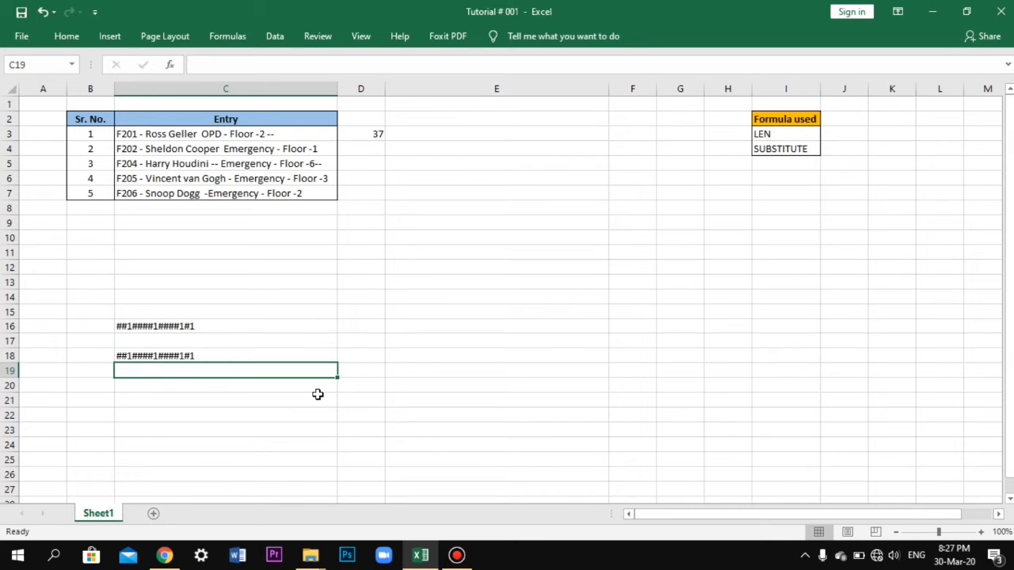
key("Up")
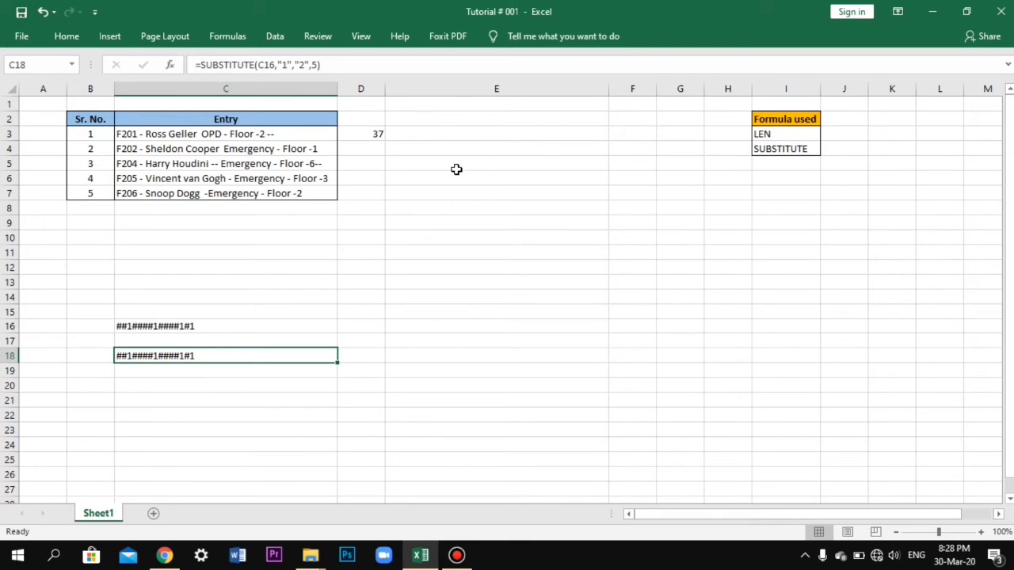
Enter =SUBSTITUTE(C3,"-","--") in cell E3 to double every hyphen in the first entry.
left_click(415, 137)
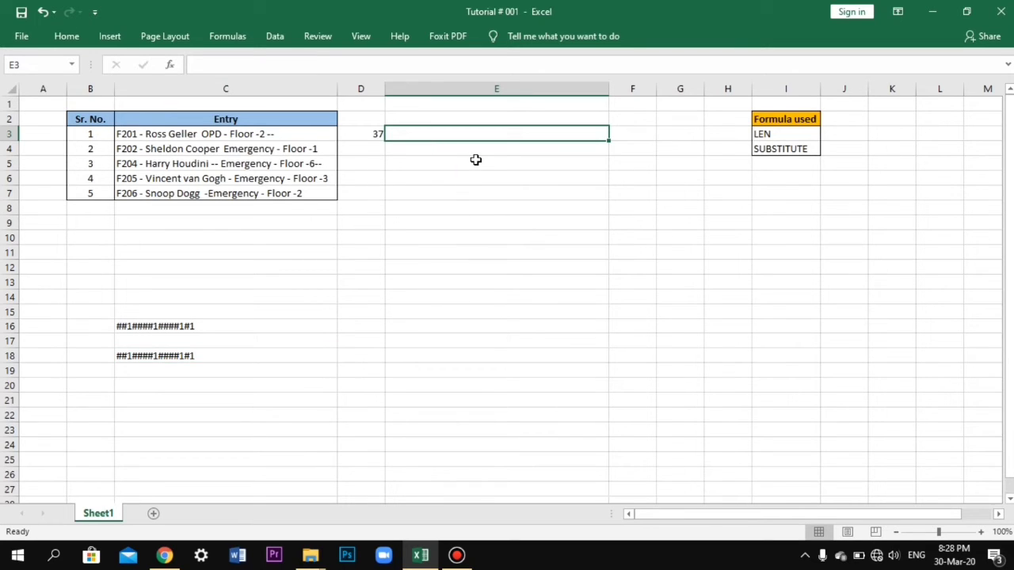
type("=sub")
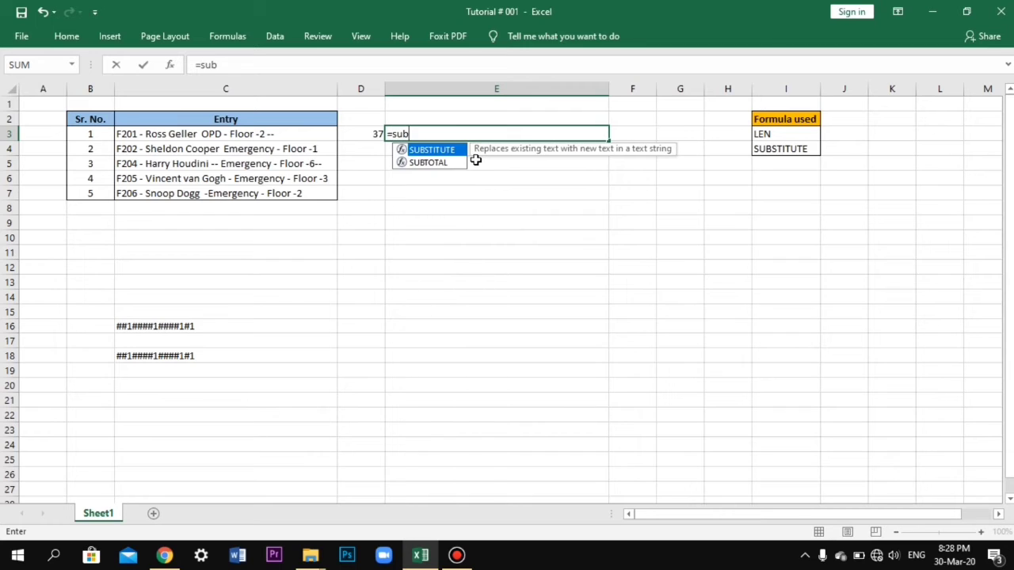
key("Tab")
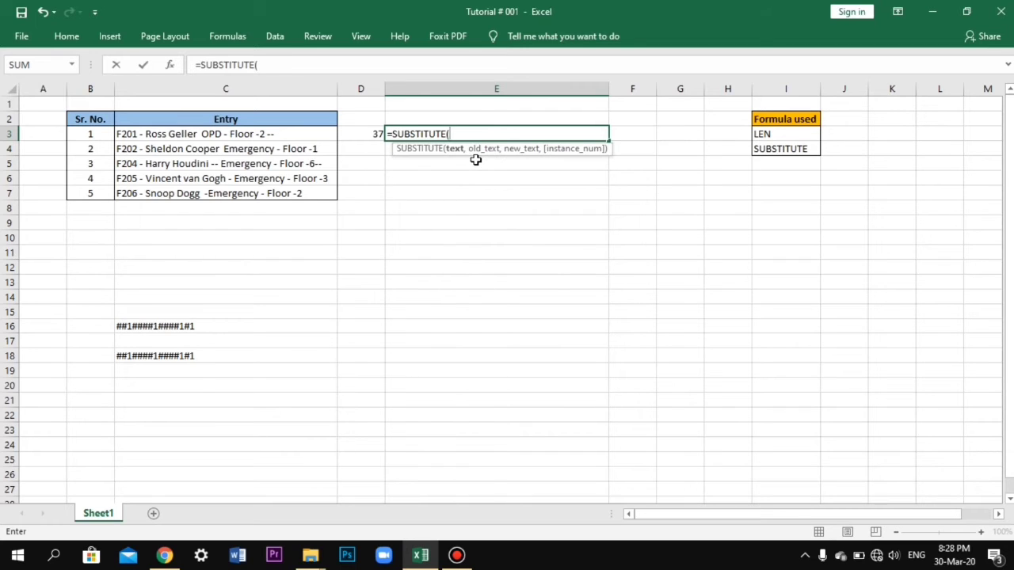
left_click(307, 131)
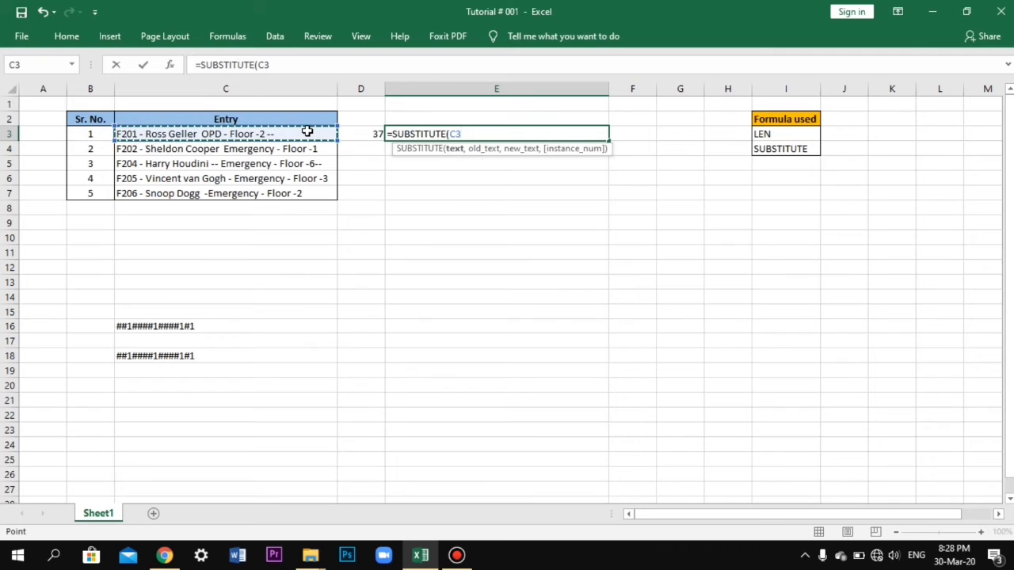
type(",")
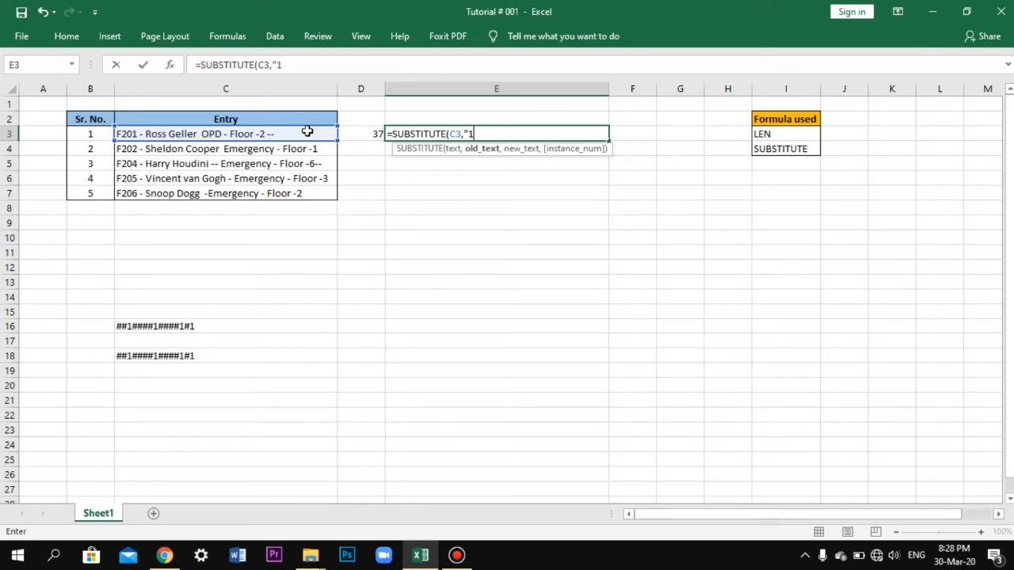
type("\"1")
key("BackSpace")
type(",")
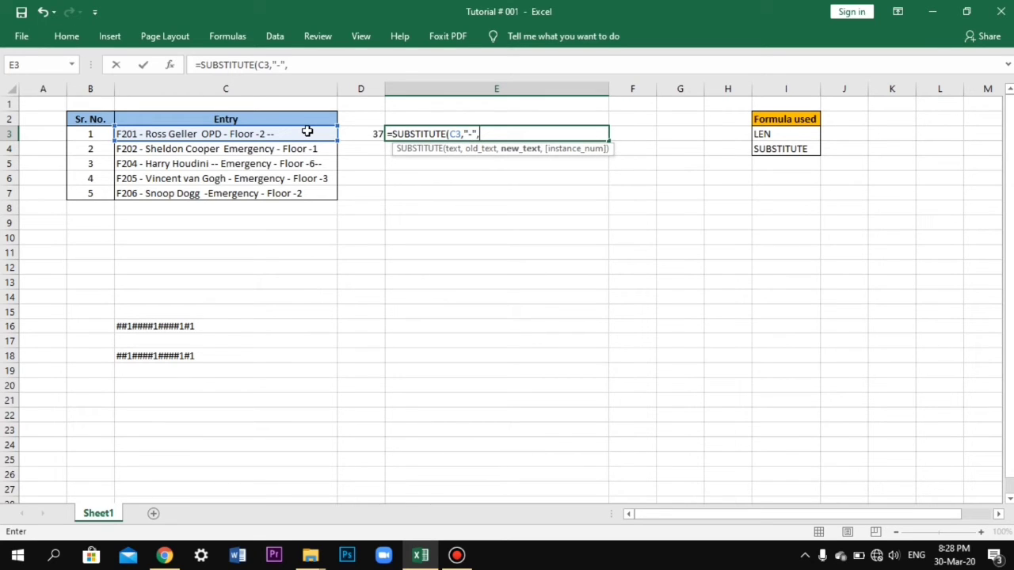
type("\"--")
type(")")
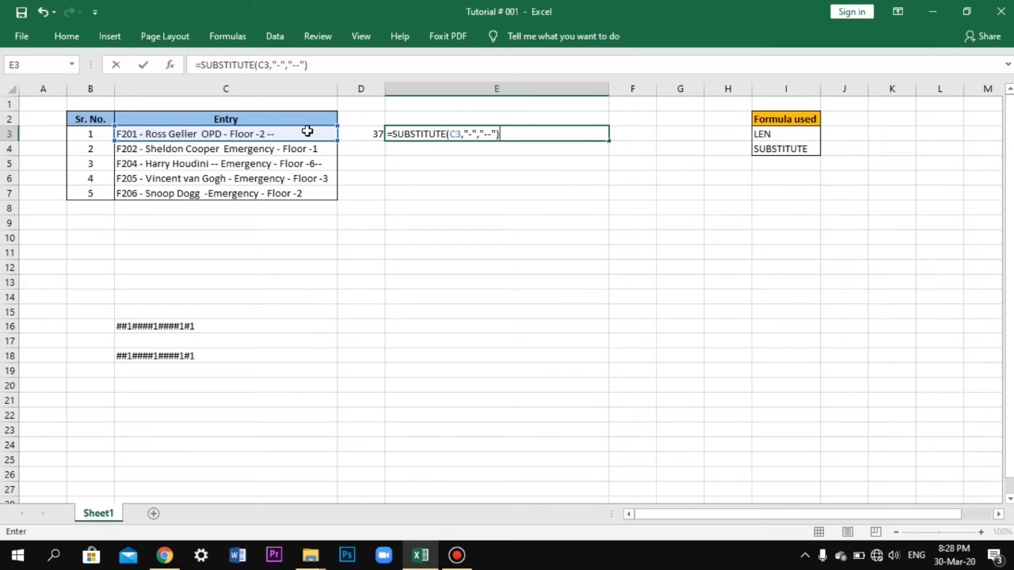
key("Return")
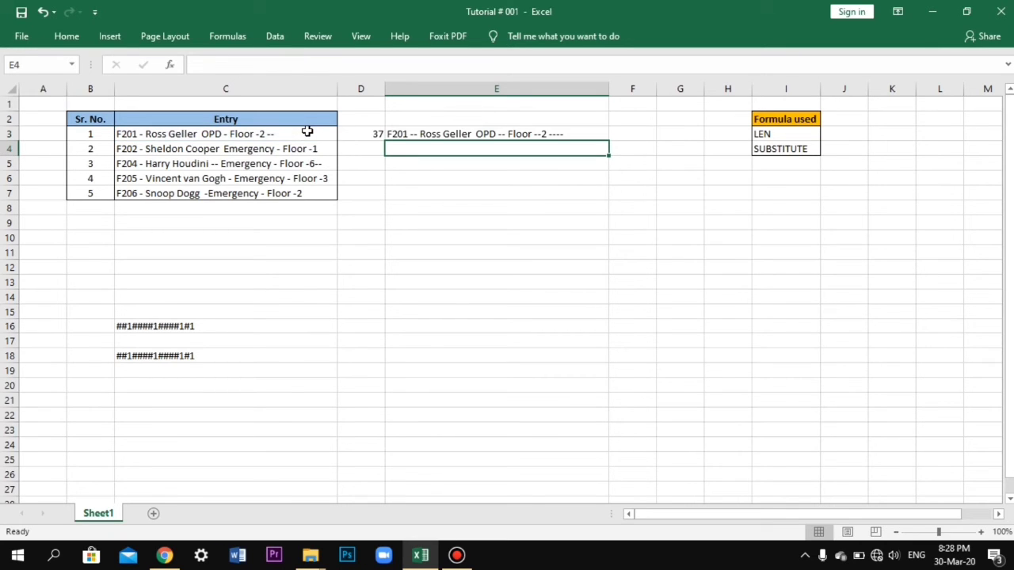
Enter =LEN(E3) in cell F3 to count the characters of the substituted text.
key("Up")
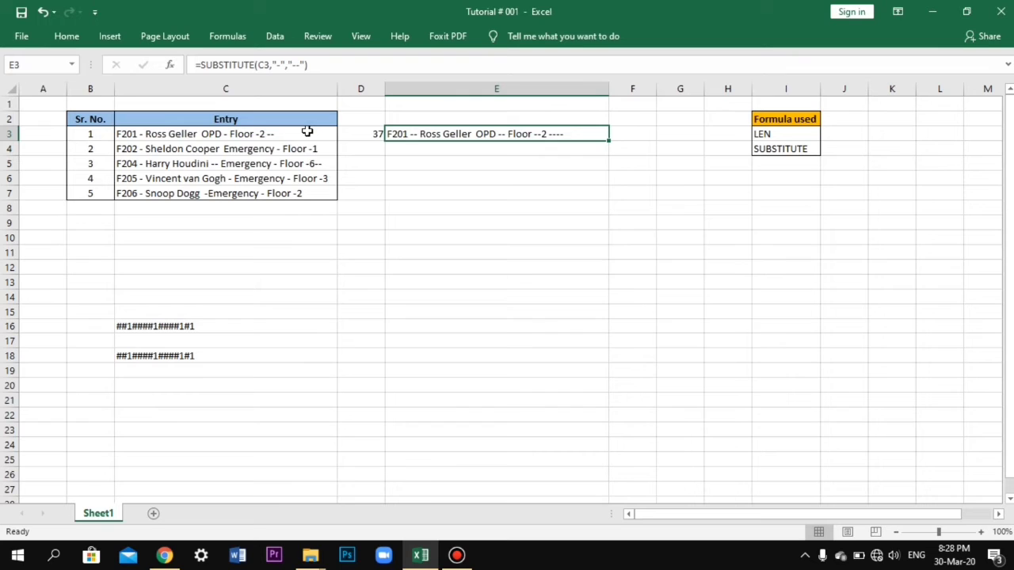
key("Right")
type("=")
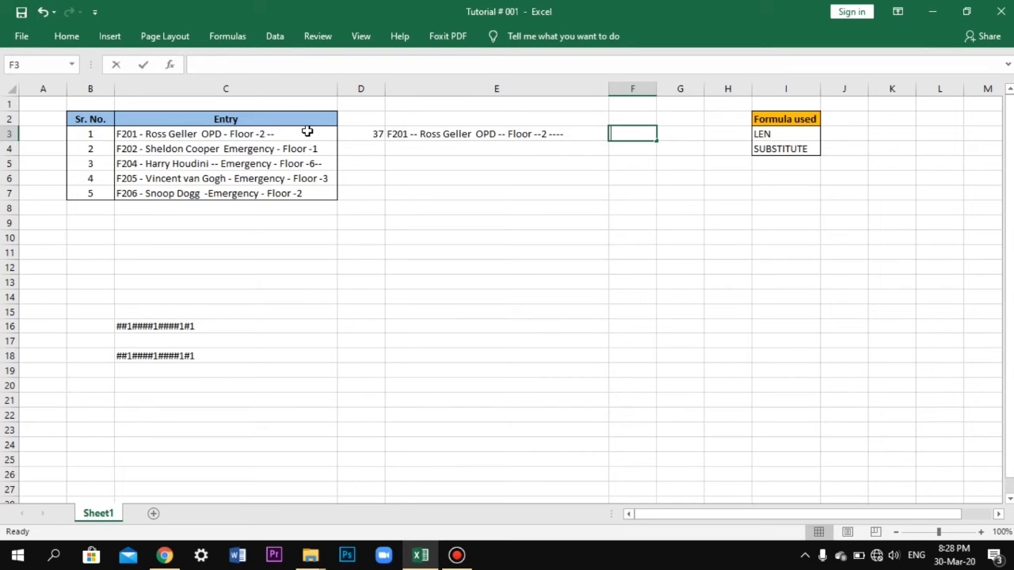
type("len")
key("Tab")
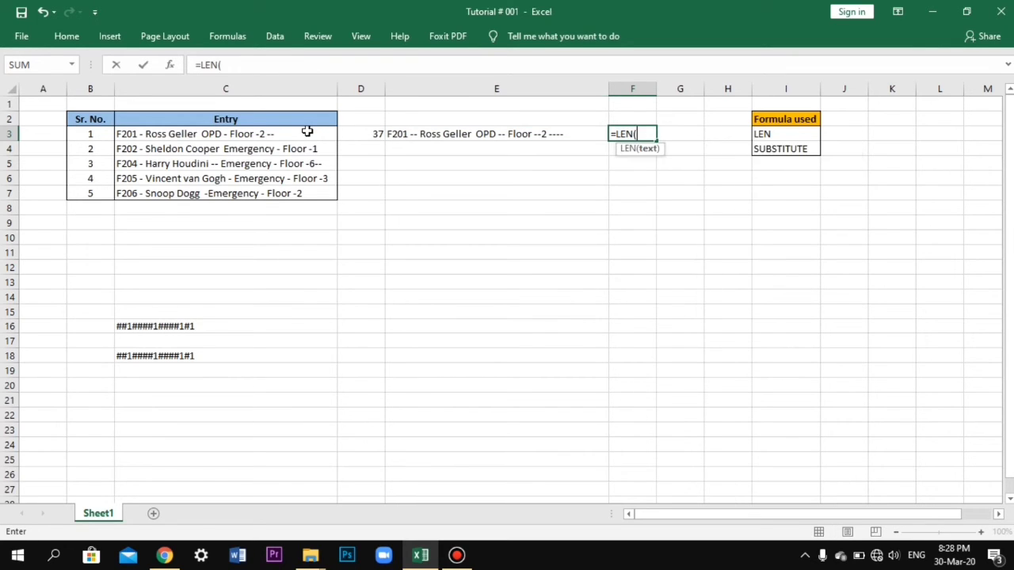
left_click(427, 132)
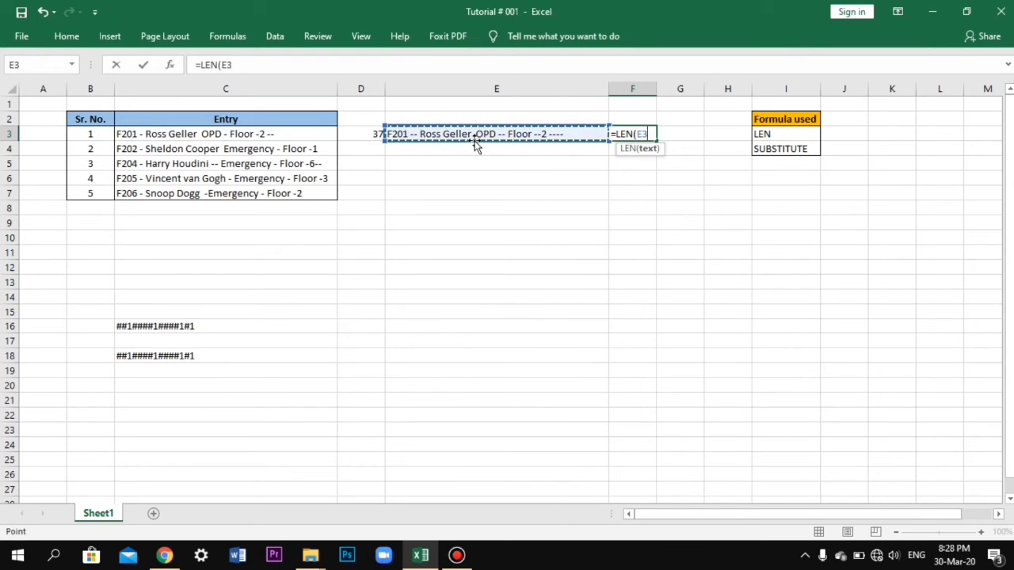
type(")")
key("Return")
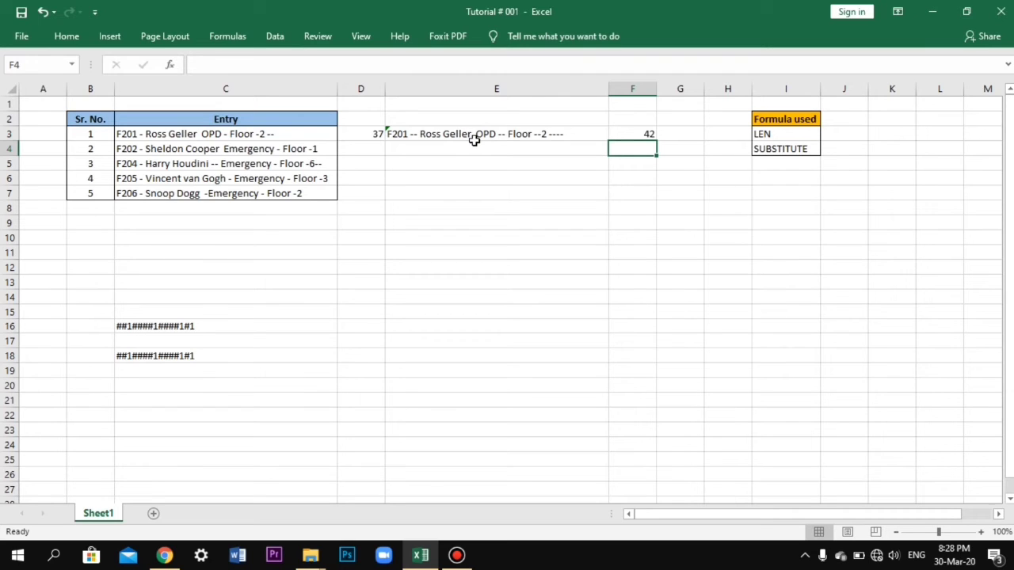
Enter =F3-D3 in cell G3 to subtract the original length from the substituted text's length.
left_click(678, 134)
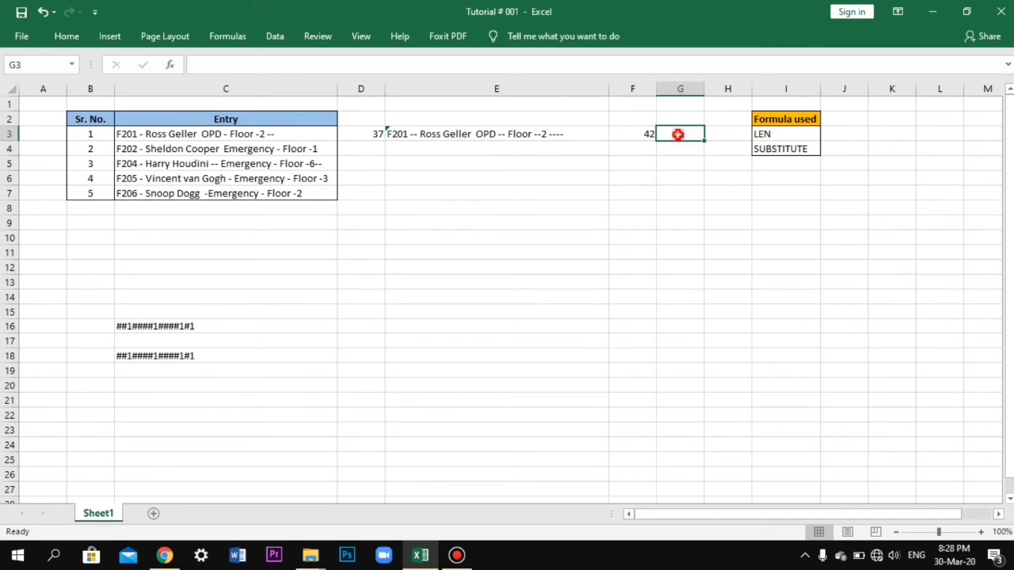
type("=")
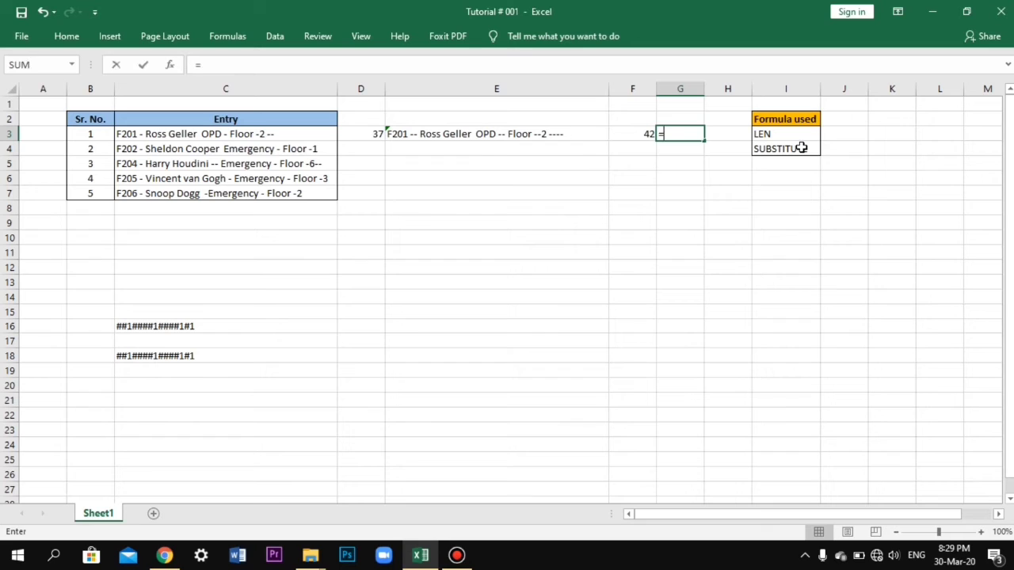
key("Left")
type("-")
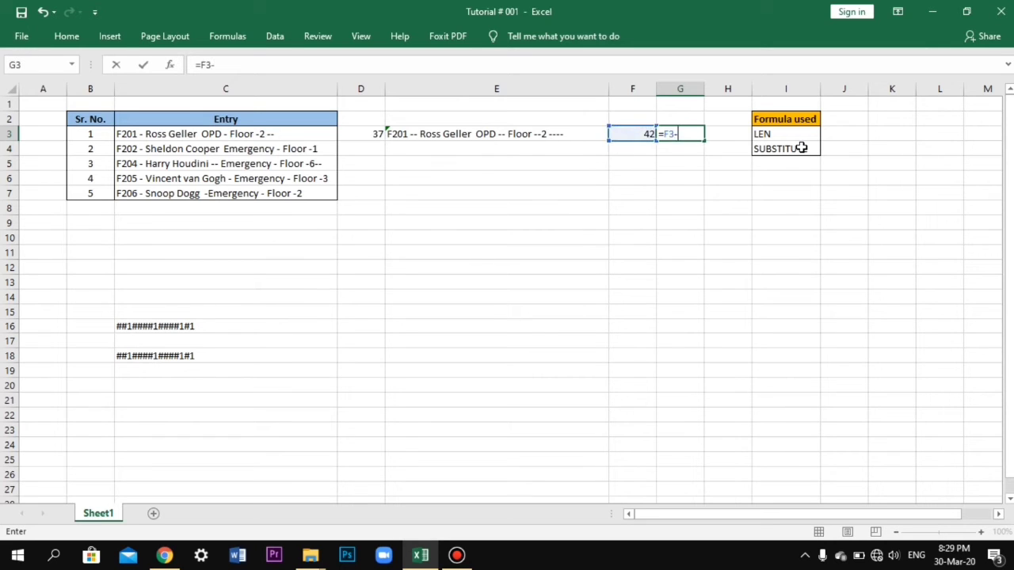
key("Left")
key("Left")
key("Left")
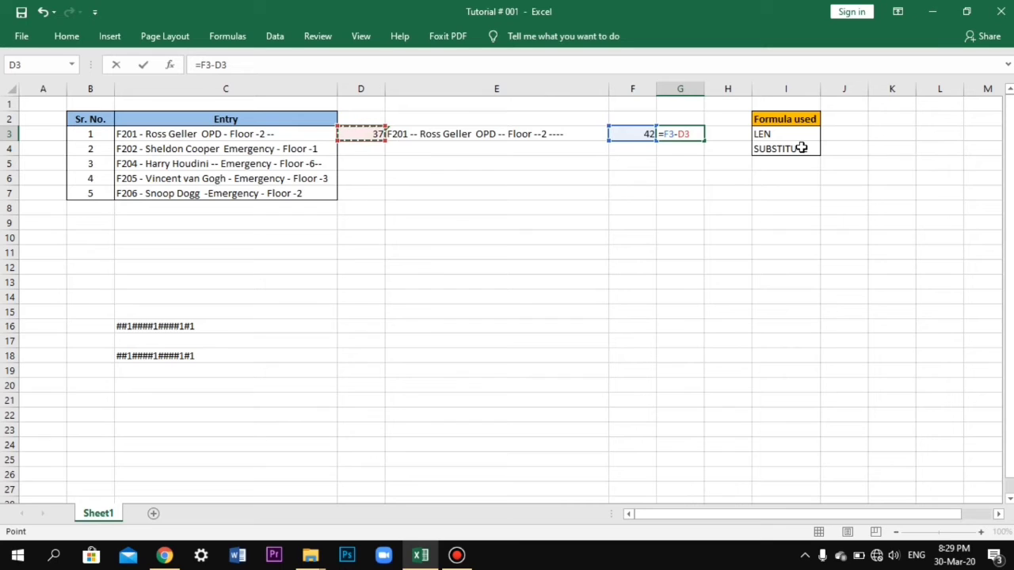
key("Return")
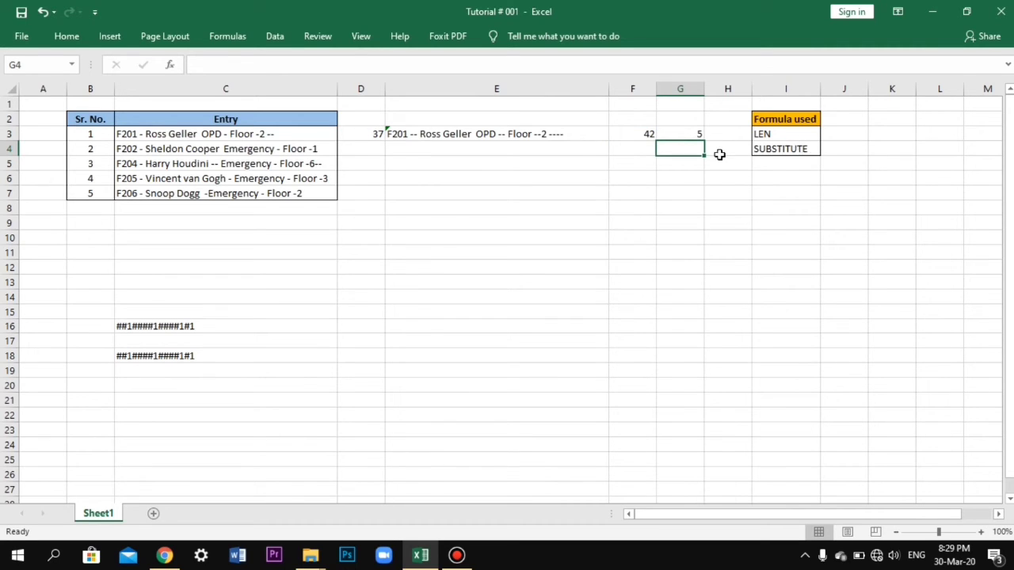
Copy the formulas in D3:G3 down to rows 4 through 7 so every entry gets its hyphen calculation.
left_click(679, 134)
left_click(175, 134)
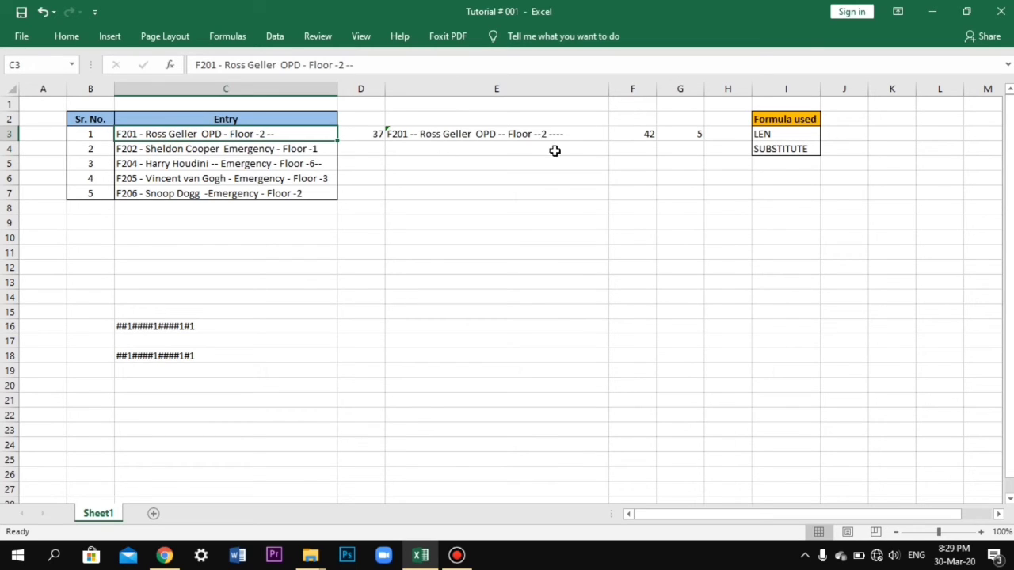
left_click(369, 136)
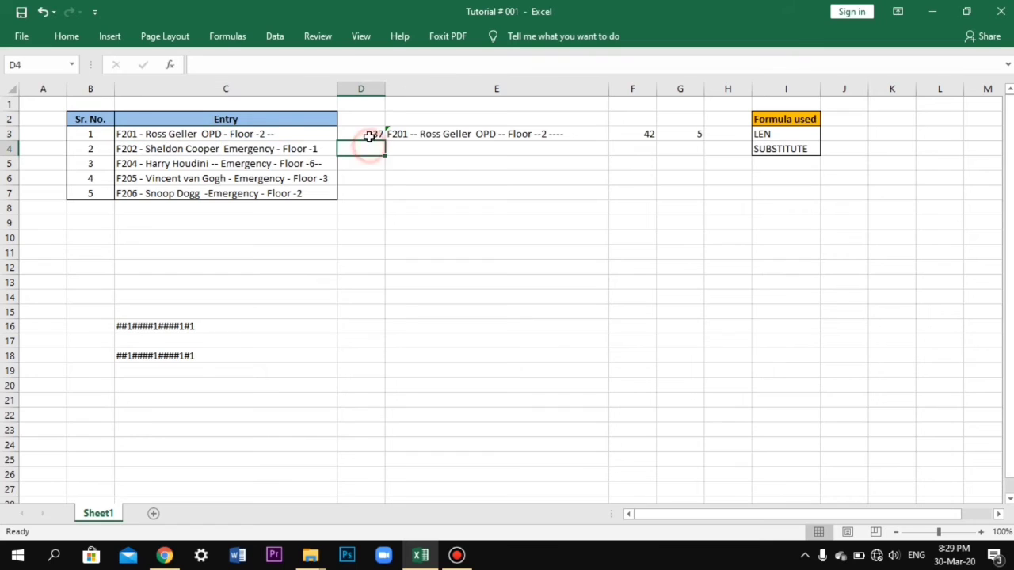
key("shift+Right")
key("shift+Right")
key("shift+Right")
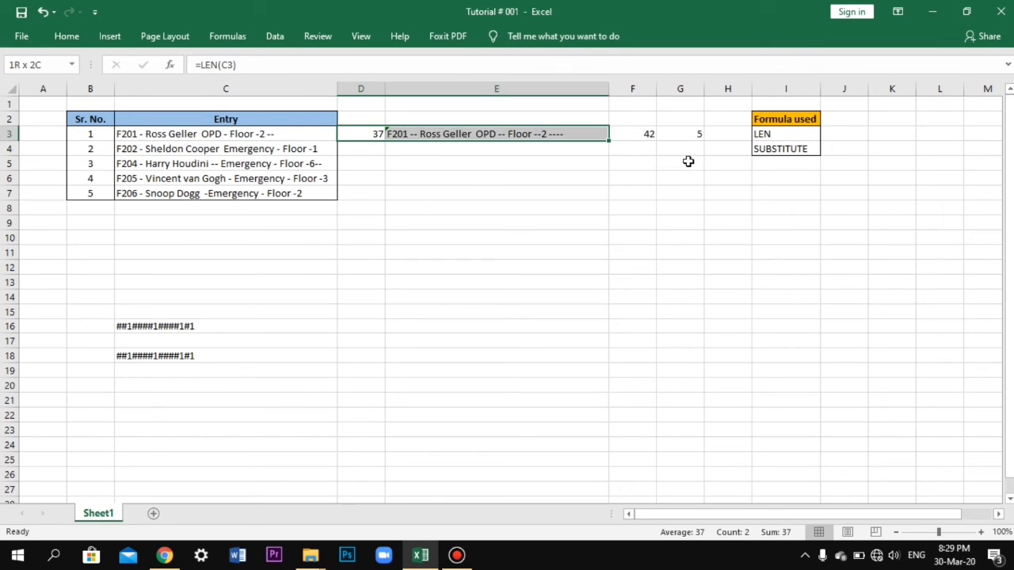
key("ctrl+c")
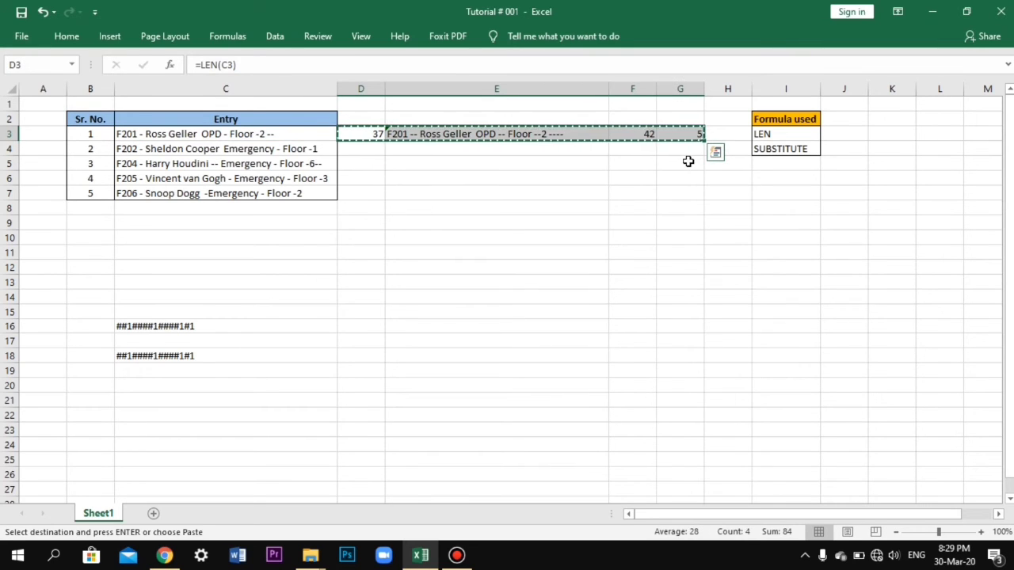
key("Down")
key("ctrl+v")
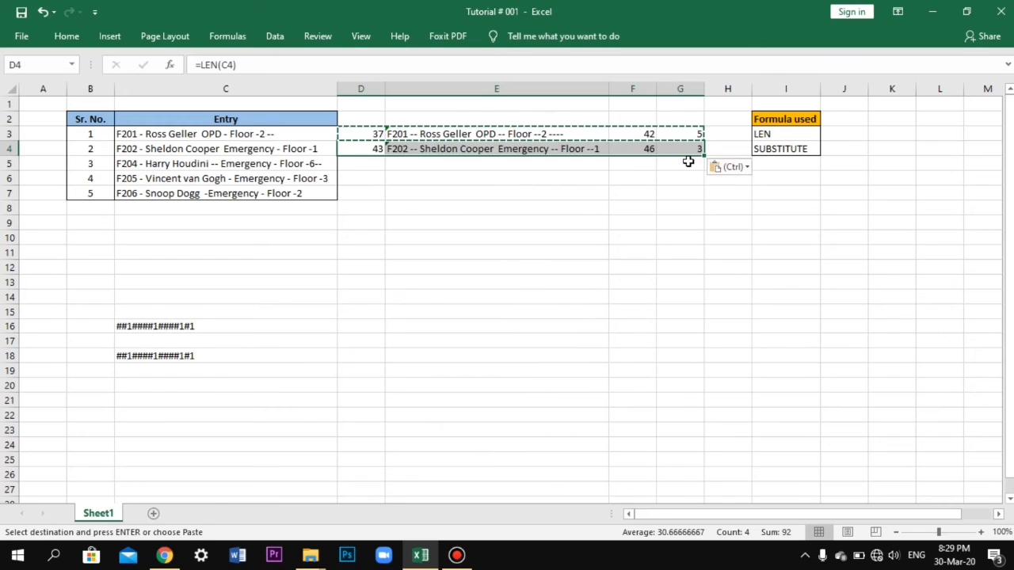
key("Down")
key("ctrl+v")
key("Down")
key("ctrl+v")
key("Down")
key("ctrl+v")
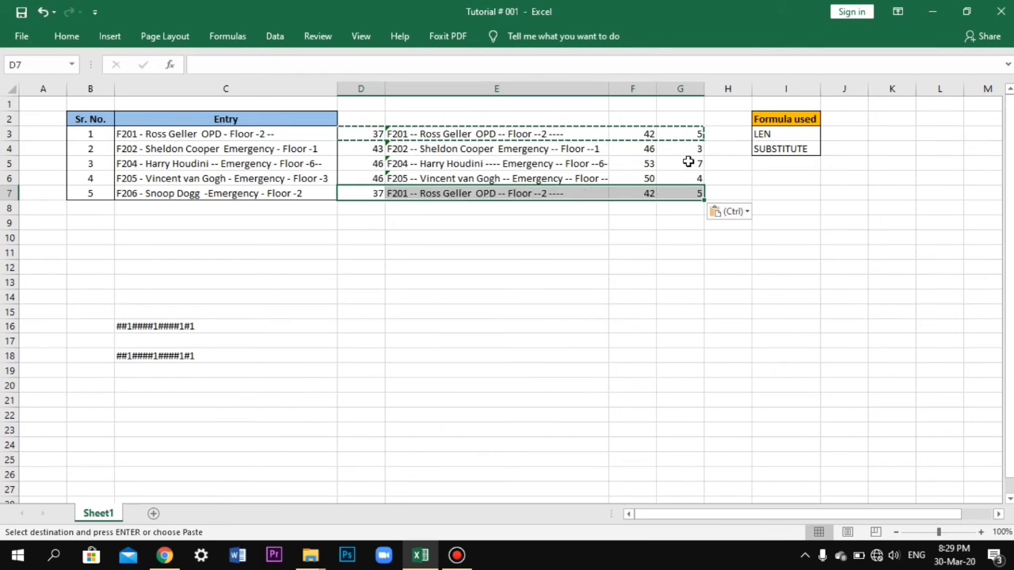
left_click(475, 154)
left_click(694, 149)
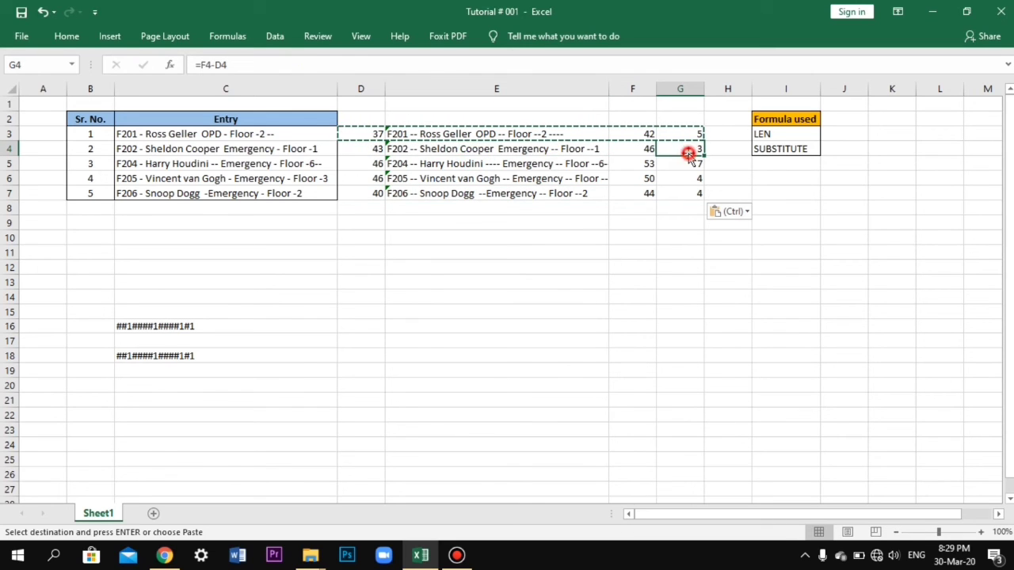
left_click(252, 151)
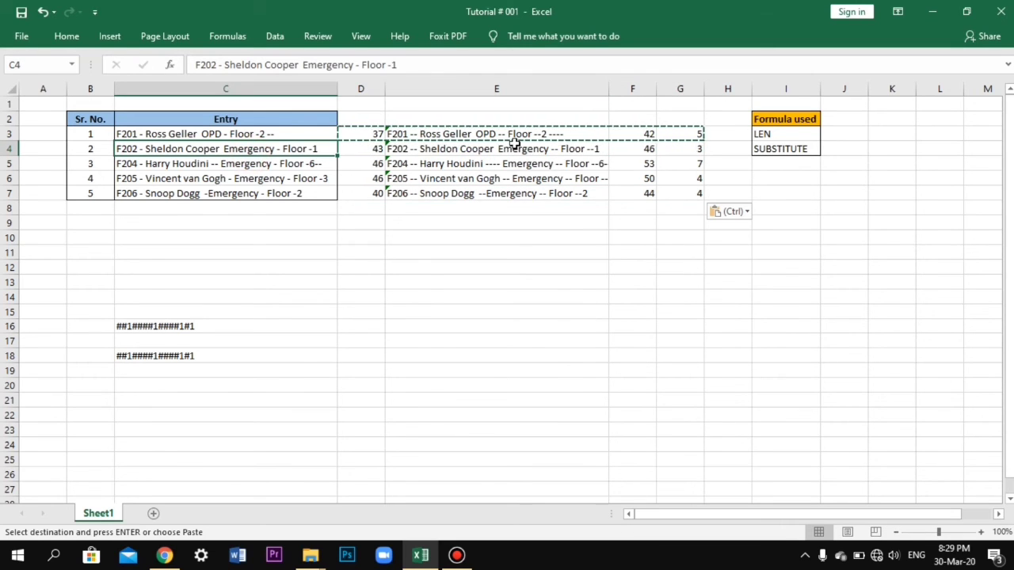
key("Escape")
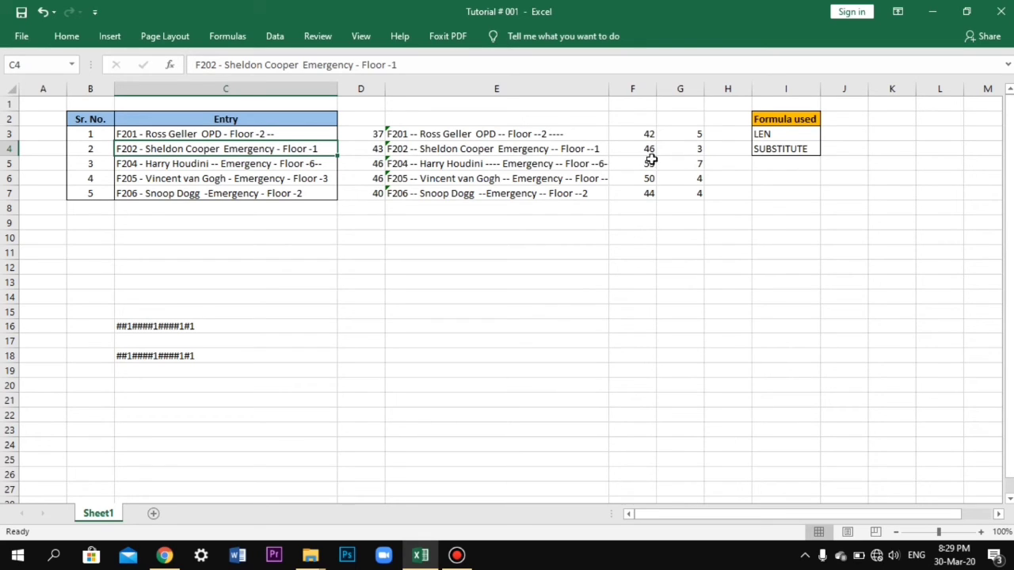
Copy the LEN(E3) expression, without the equals sign, from the formula in cell F3.
left_click(690, 134)
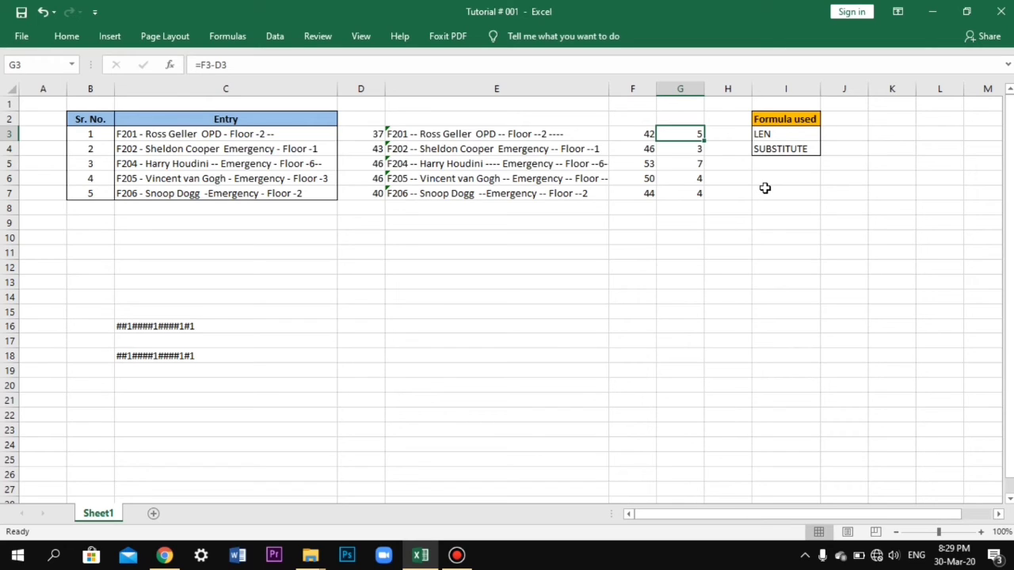
key("F2")
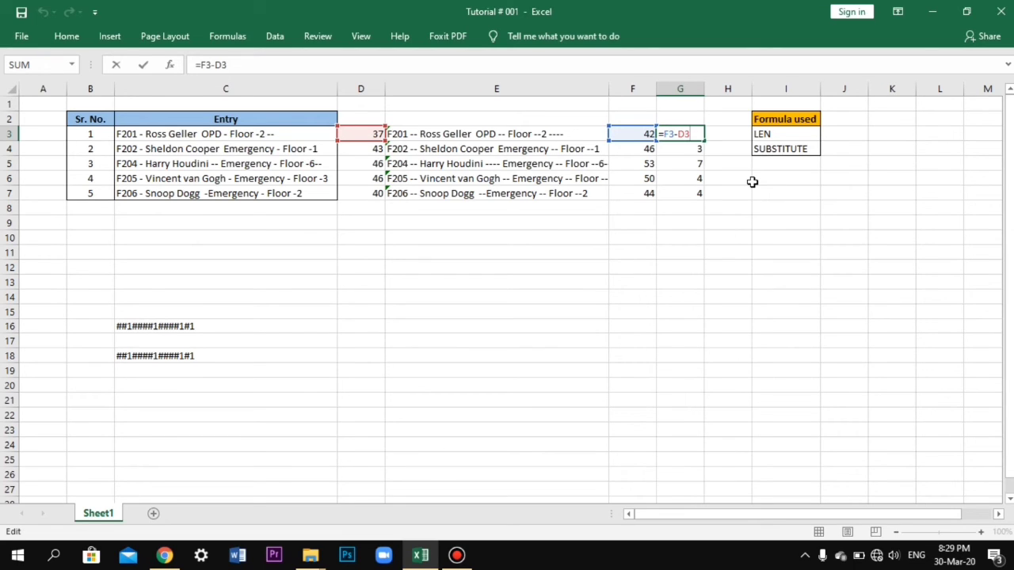
key("Escape")
key("F2")
key("Escape")
key("Left")
key("F2")
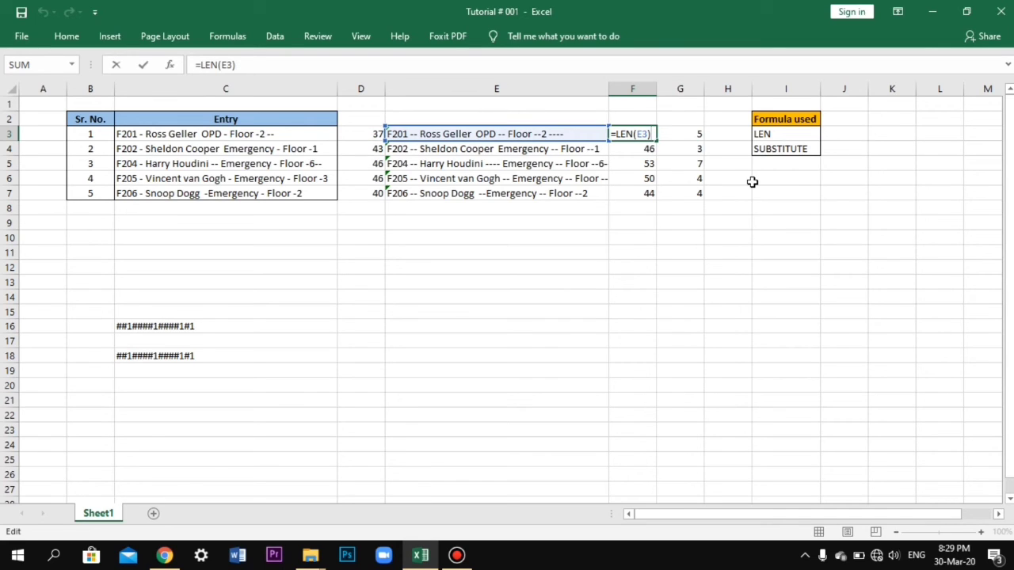
key("Left")
key("Left")
key("Left")
key("Left")
key("shift+Left")
key("shift+Left")
key("shift+Left")
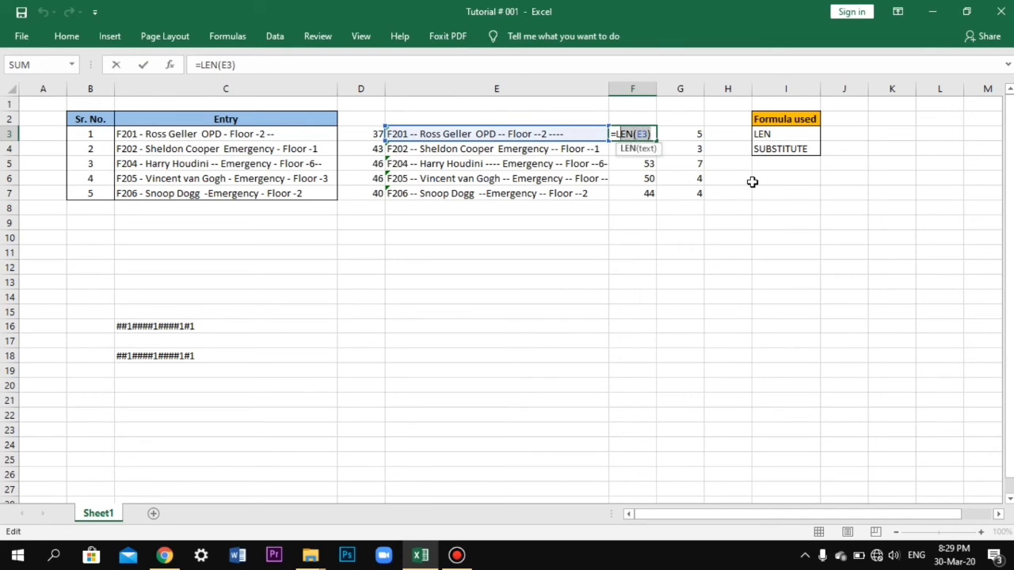
key("shift+Left")
key("shift+Left")
key("shift+Left")
key("shift+Left")
key("Escape")
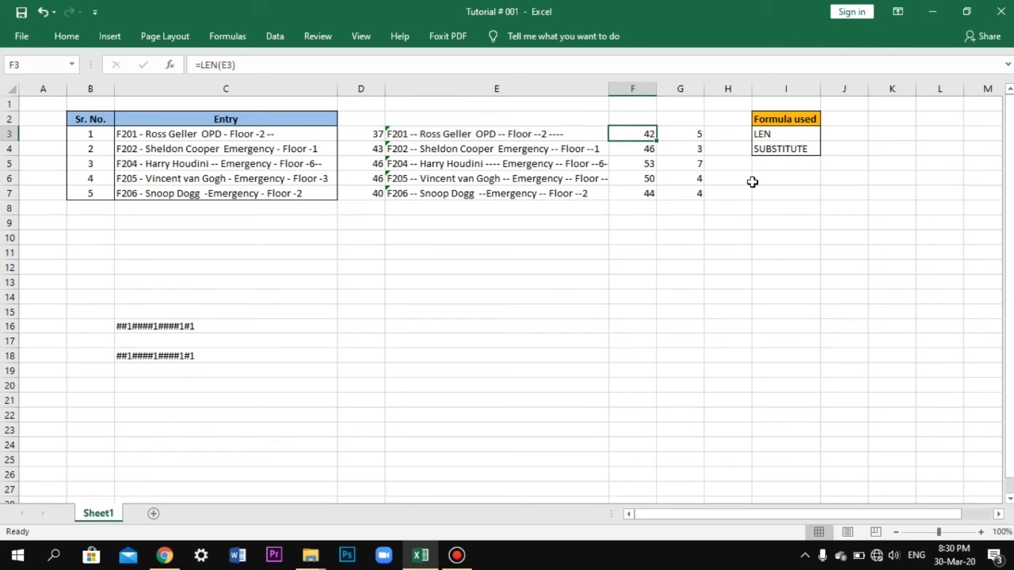
Replace the F3 reference in the G3 formula with LEN(E3), giving =LEN(E3)-D3.
key("Right")
key("F2")
key("shift+Left")
key("shift+Left")
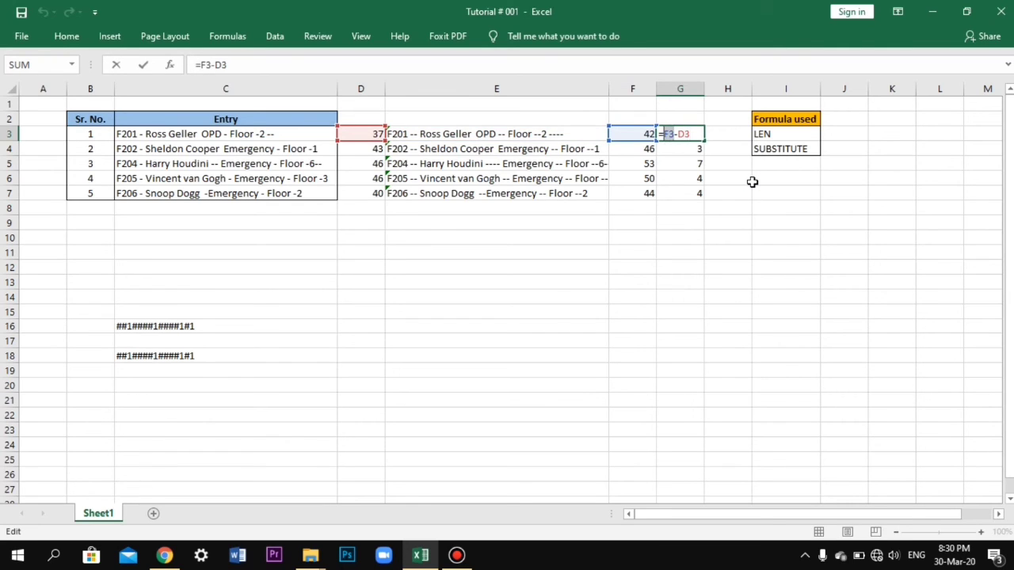
key("ctrl+v")
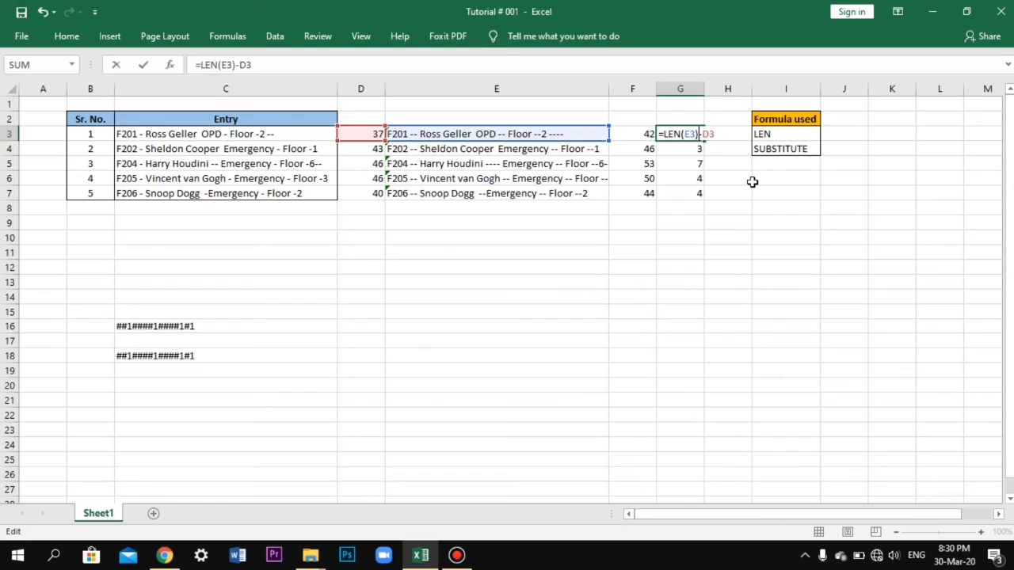
key("Return")
Copy the SUBSTITUTE(C3,"-","--") expression, without the equals sign, from the formula in cell E3.
key("Up")
key("Left")
key("Left")
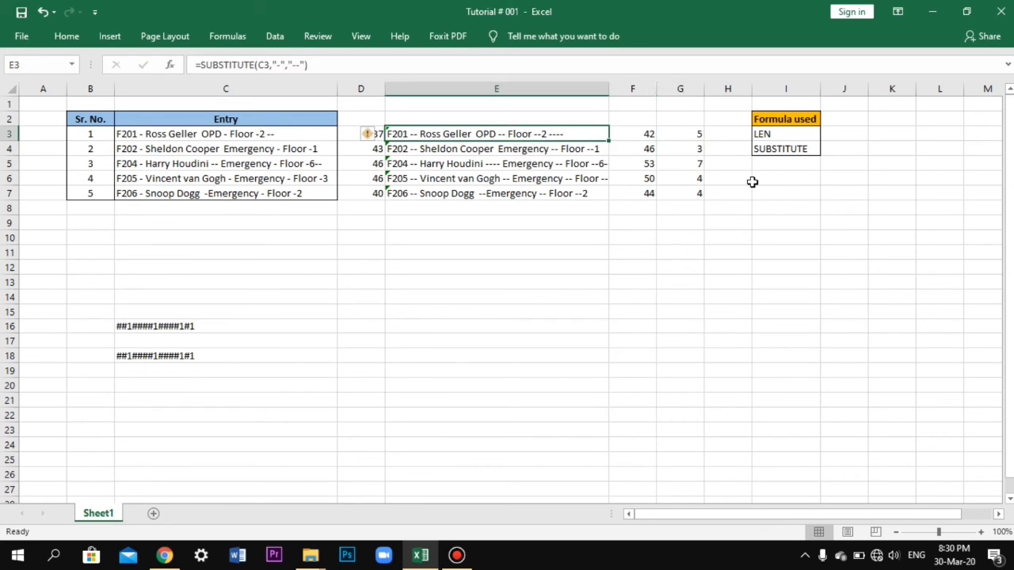
key("Right")
key("Right")
key("F2")
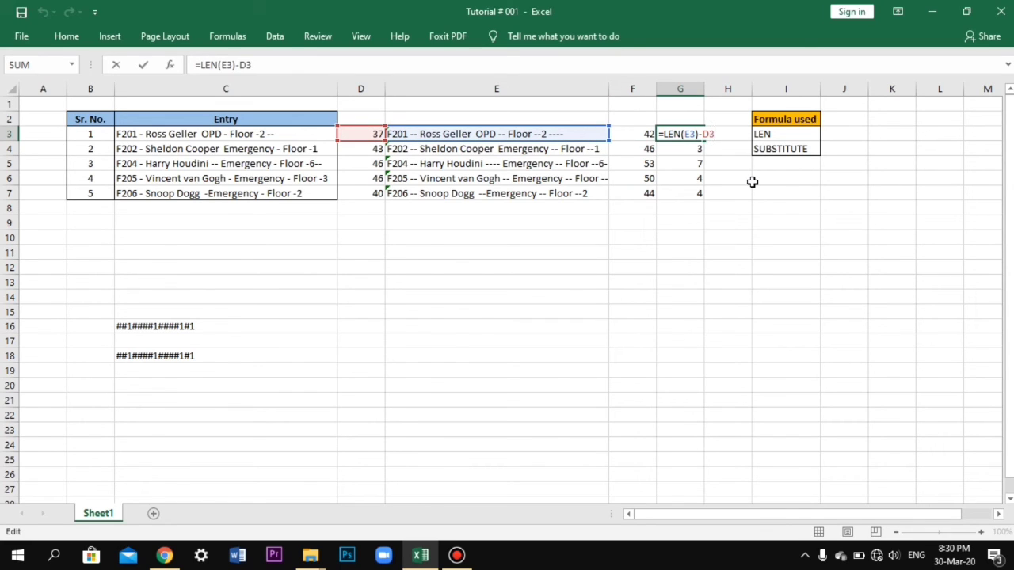
key("Escape")
key("Left")
key("Left")
key("F2")
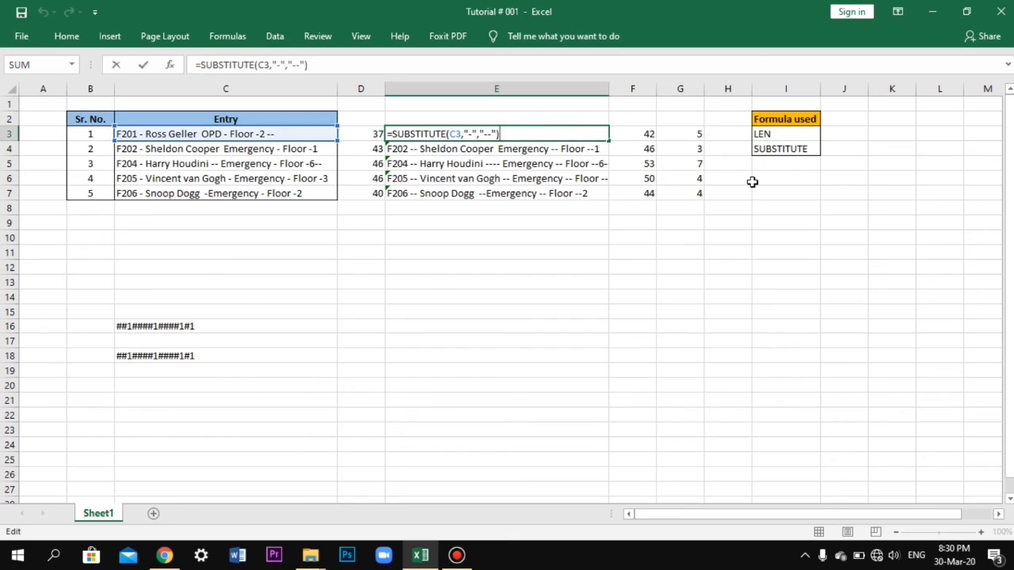
key("shift+Left")
key("shift+Left")
key("shift+Left")
key("shift+Left")
key("shift+Left")
key("shift+Left")
key("shift+Left")
key("shift+Left")
key("shift+Left")
key("shift+Left")
key("shift+Left")
key("shift+Left")
key("shift+Left")
key("shift+Left")
key("shift+Left")
key("shift+Left")
key("shift+Left")
key("shift+Left")
key("shift+Left")
key("shift+Left")
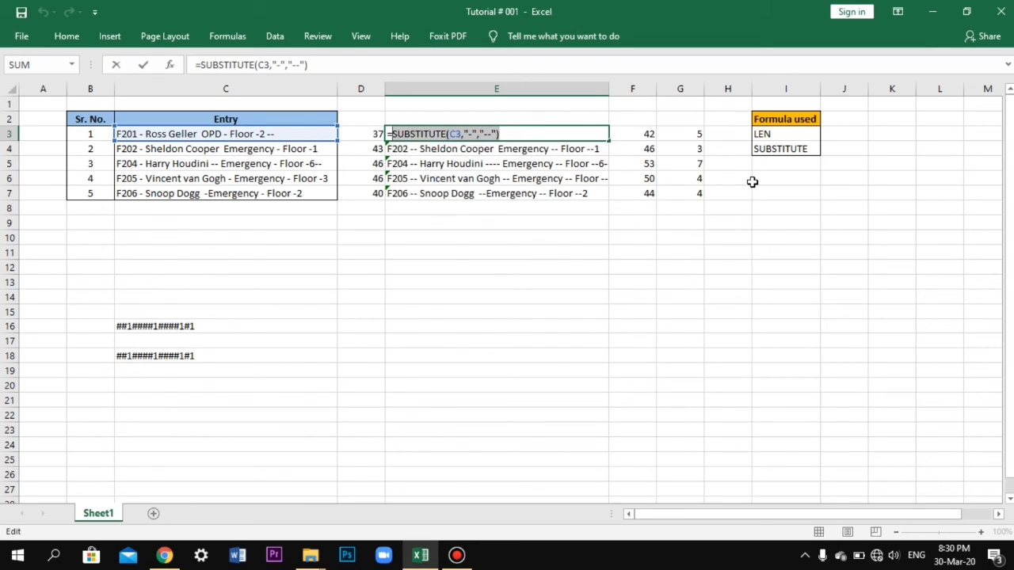
key("Escape")
Replace the E3 reference in the G3 formula with the SUBSTITUTE expression, giving =LEN(SUBSTITUTE(C3,"-","--"))-D3.
key("Right")
key("Right")
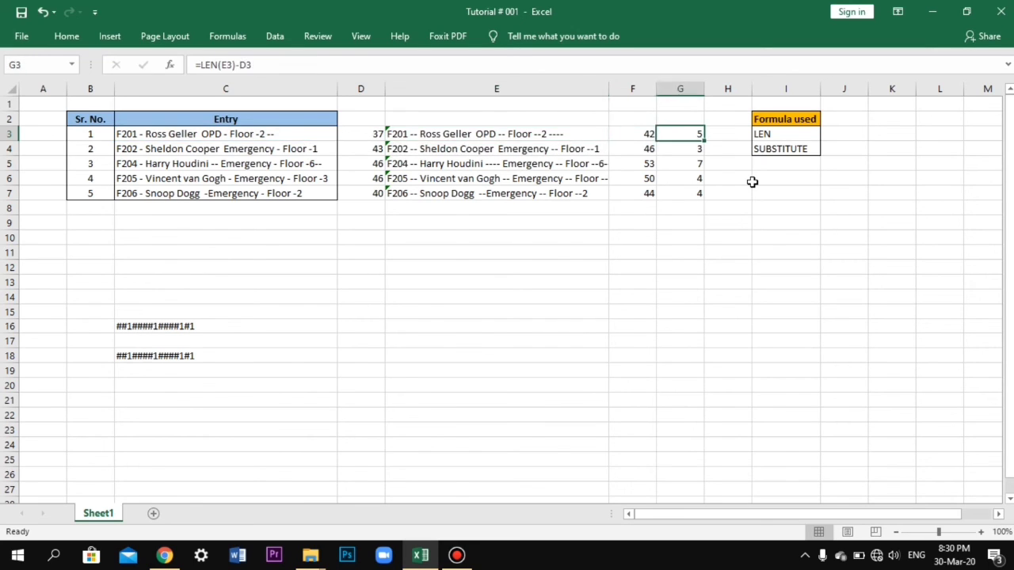
key("F2")
key("Left")
key("Left")
key("Left")
key("Left")
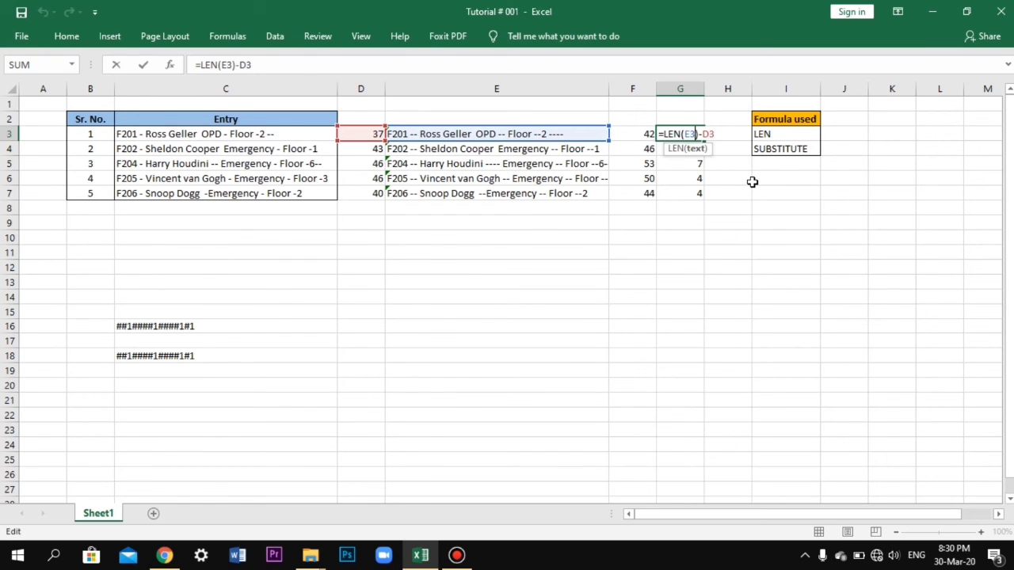
key("shift+Left")
key("shift+Left")
key("ctrl+v")
key("Return")
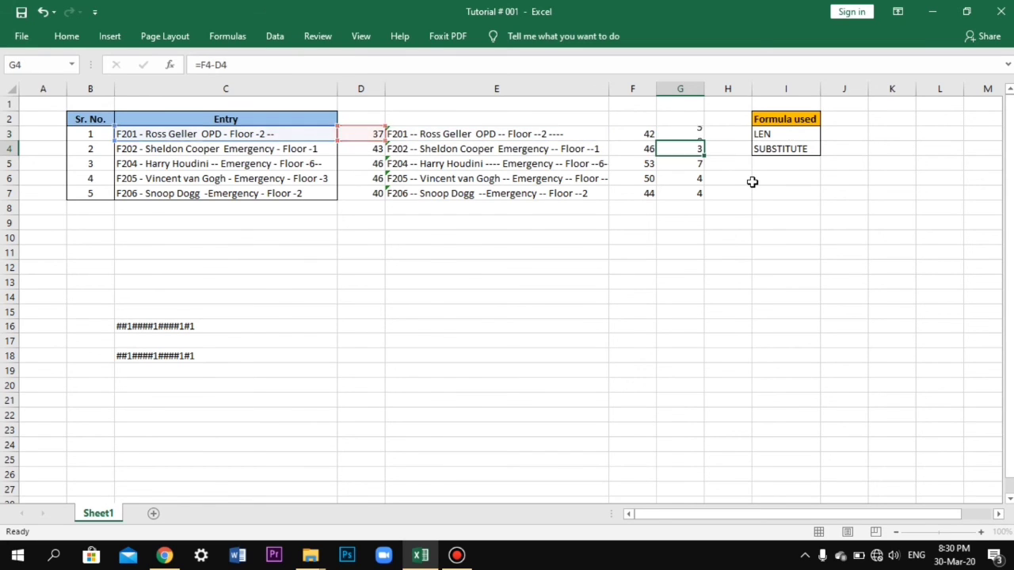
key("Up")
key("F2")
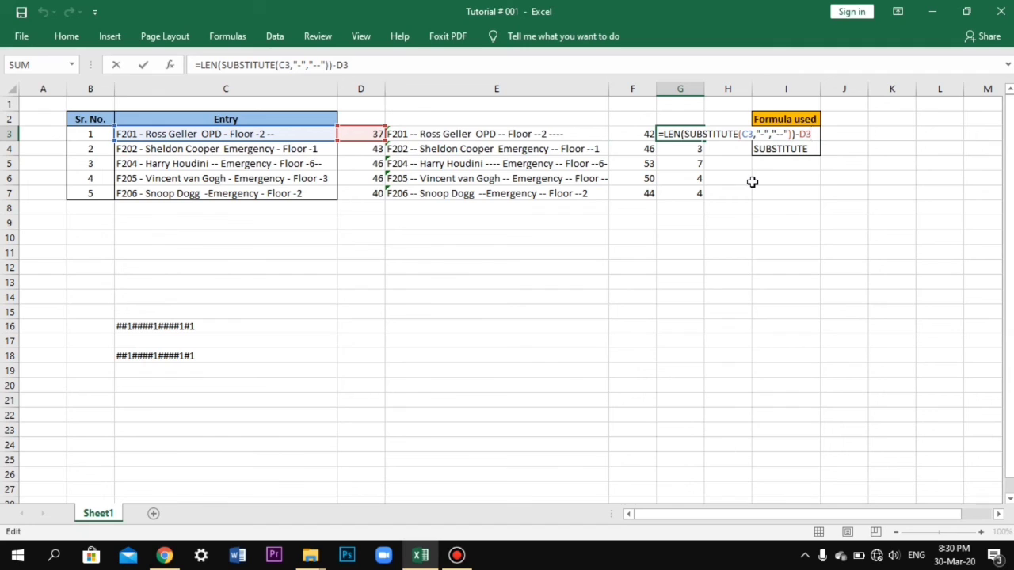
key("Escape")
Copy the LEN(C3) expression, without the equals sign, from the formula in cell D3.
key("Left")
key("Left")
key("Left")
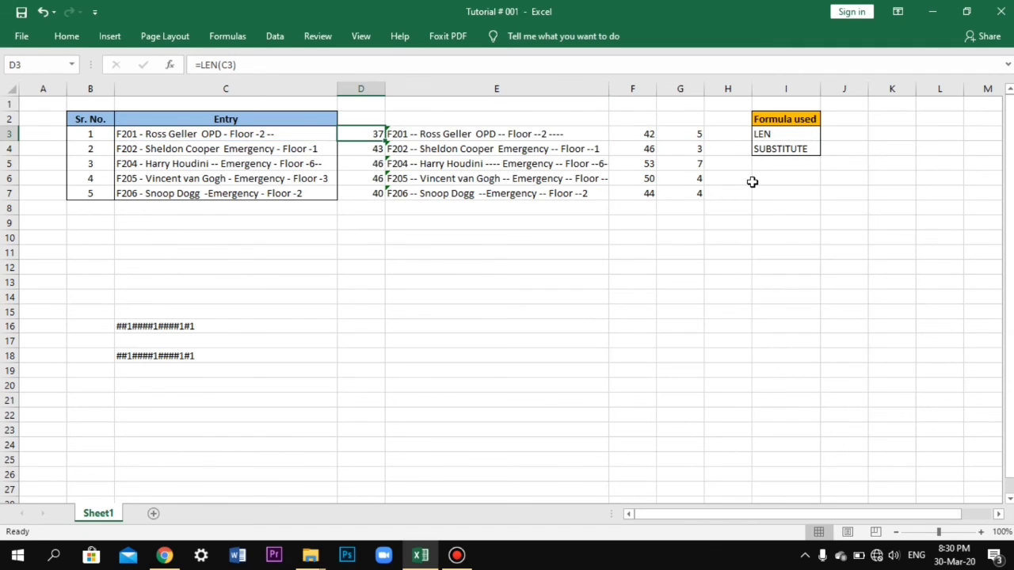
key("F2")
key("Left")
key("shift+Left")
key("shift+Left")
key("shift+Left")
key("shift+Left")
key("shift+Left")
key("shift+Left")
key("shift+Left")
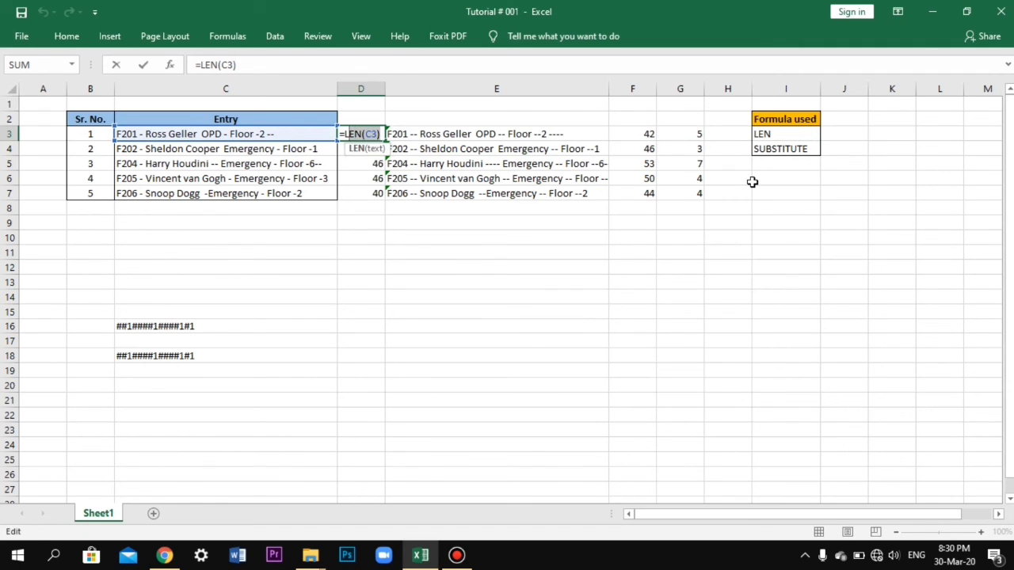
key("Escape")
Replace the D3 reference at the end of the G3 formula with LEN(C3).
key("Right")
key("Right")
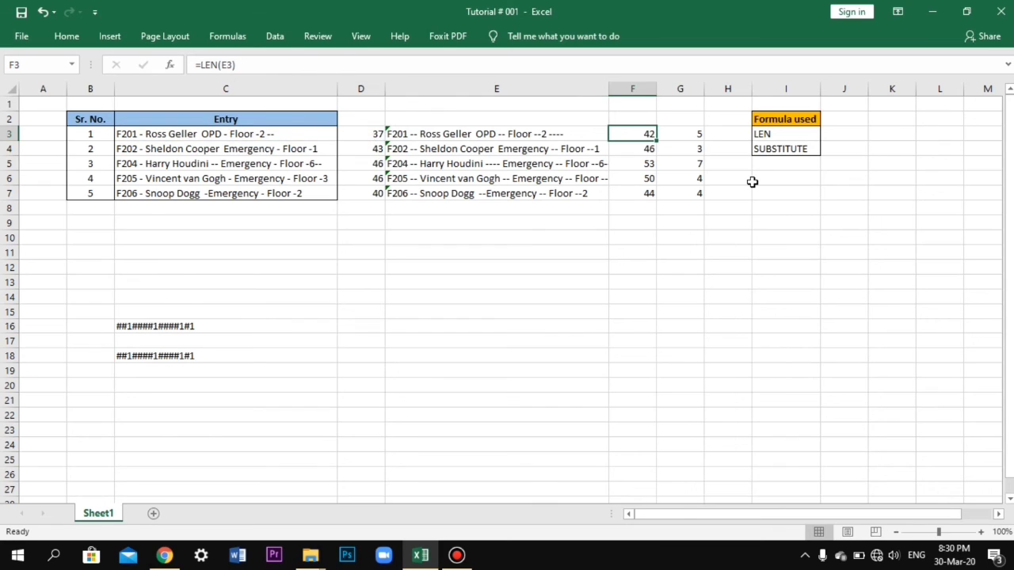
key("Right")
key("F2")
key("shift+Left")
key("shift+Left")
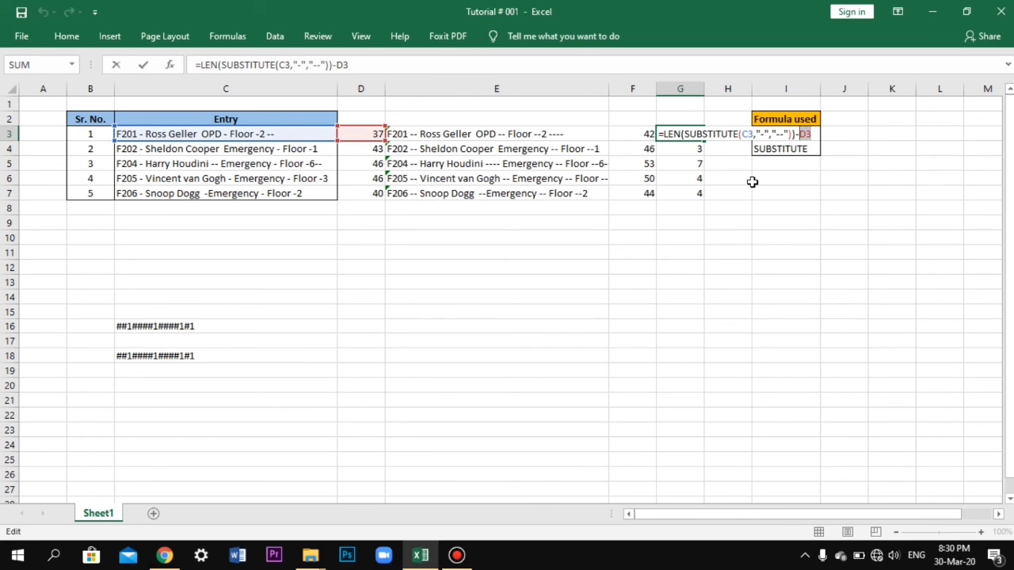
key("ctrl+v")
key("Return")
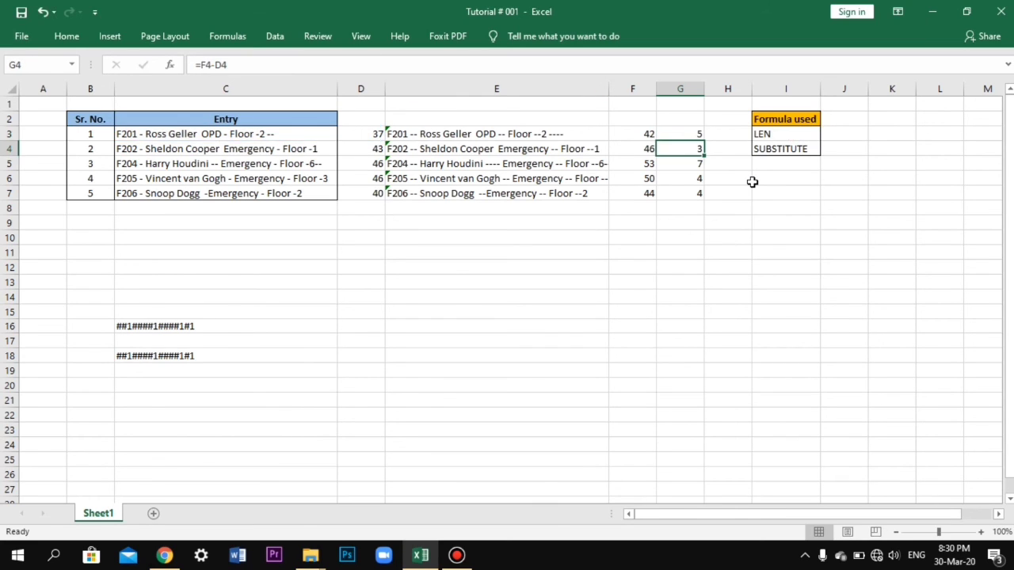
Clear the helper formulas in D3:F3, followed by those in D4:F7.
key("Up")
key("Left")
key("shift+Left")
key("shift+Left")
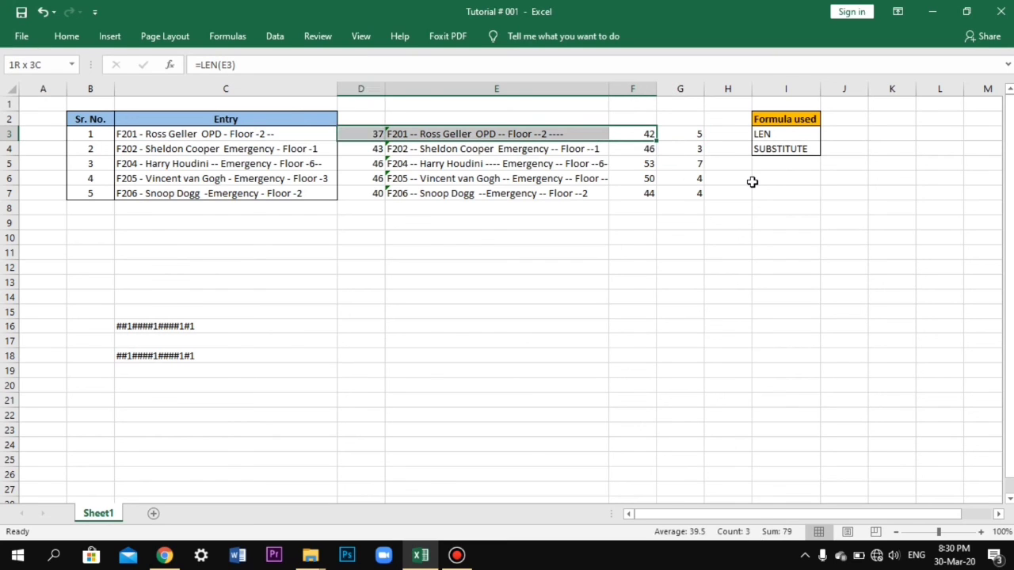
key("Delete")
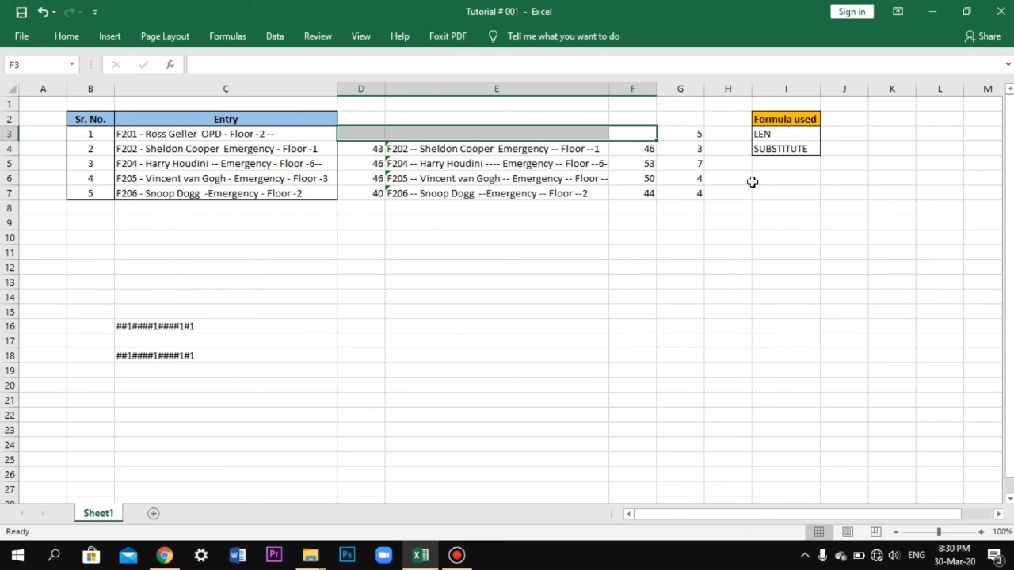
left_click(700, 135)
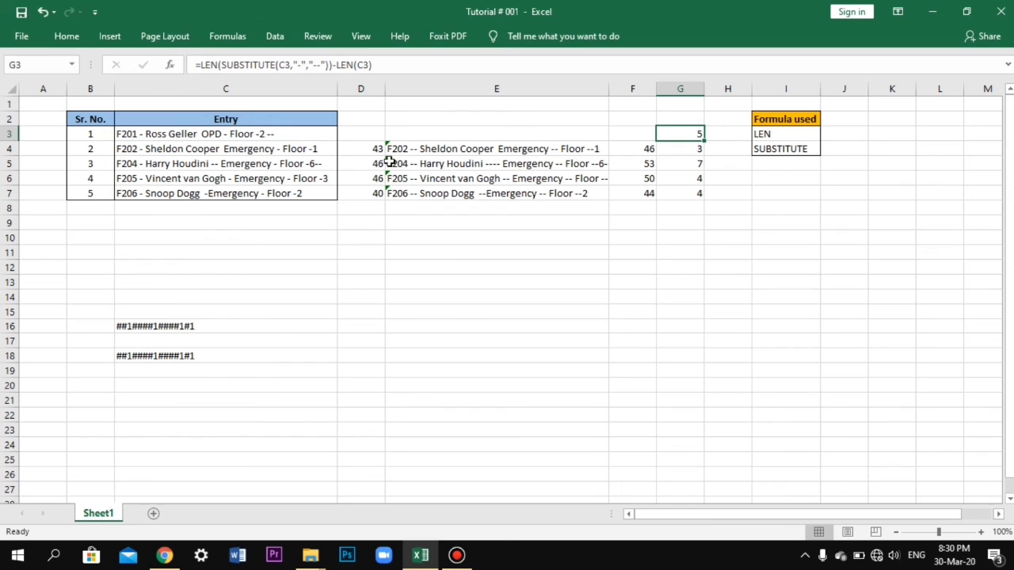
left_click_drag(356, 148, 630, 195)
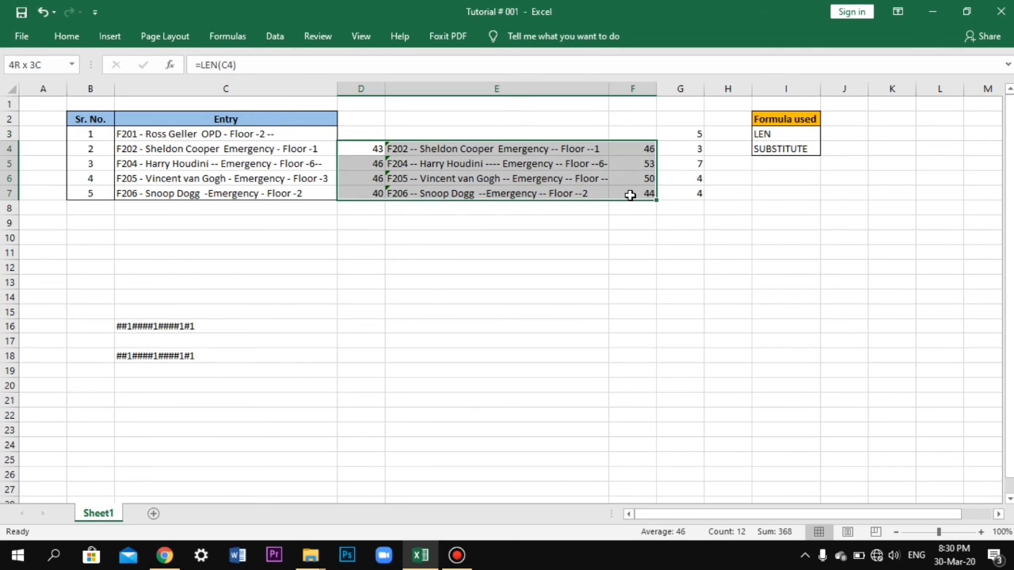
key("Delete")
Copy the nested LEN and SUBSTITUTE formula from G3 down through G7.
left_click(696, 135)
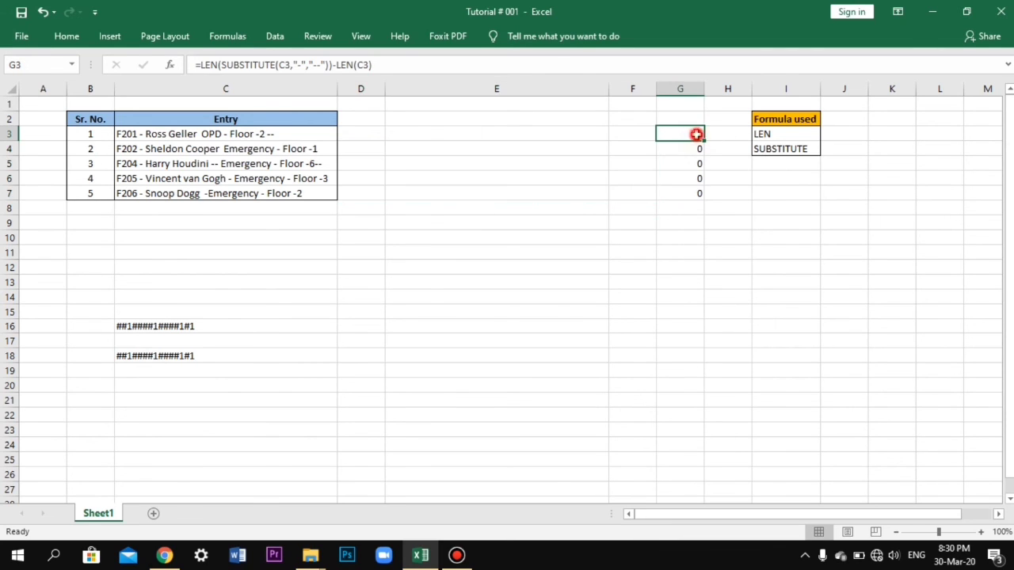
key("ctrl+c")
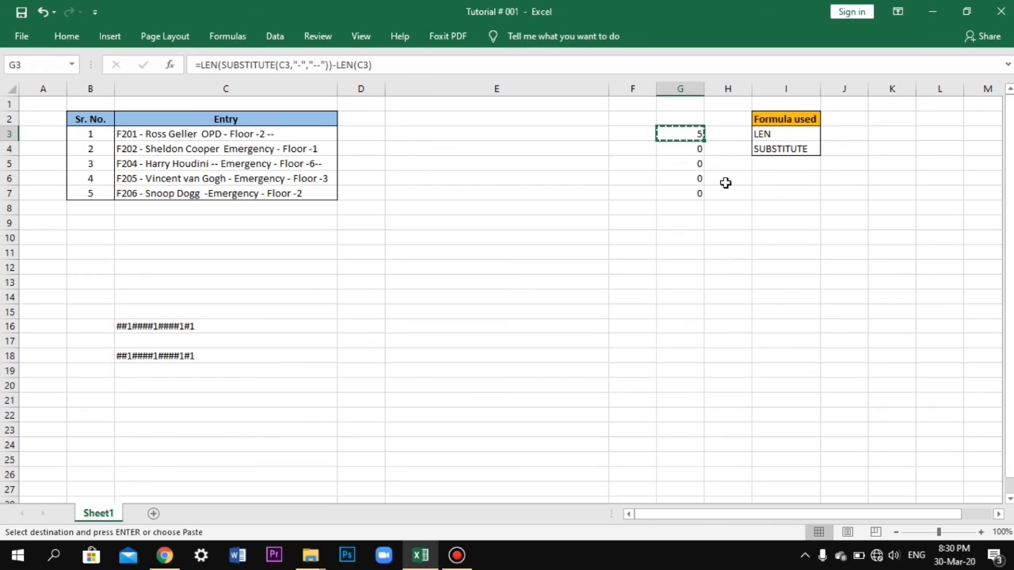
key("shift+Down")
key("shift+Down")
key("shift+Down")
key("shift+Down")
key("ctrl+v")
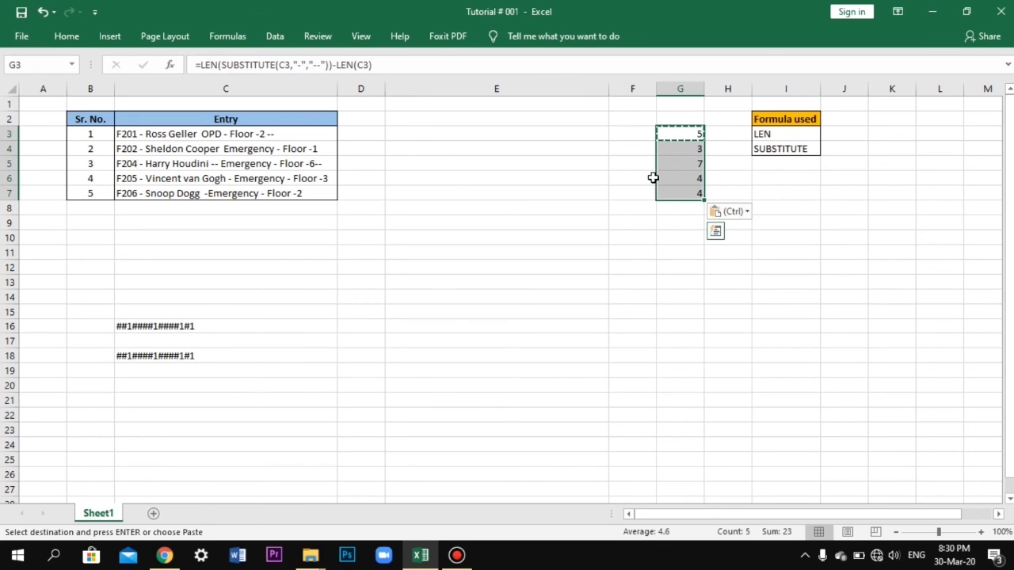
left_click(678, 172)
left_click(680, 153)
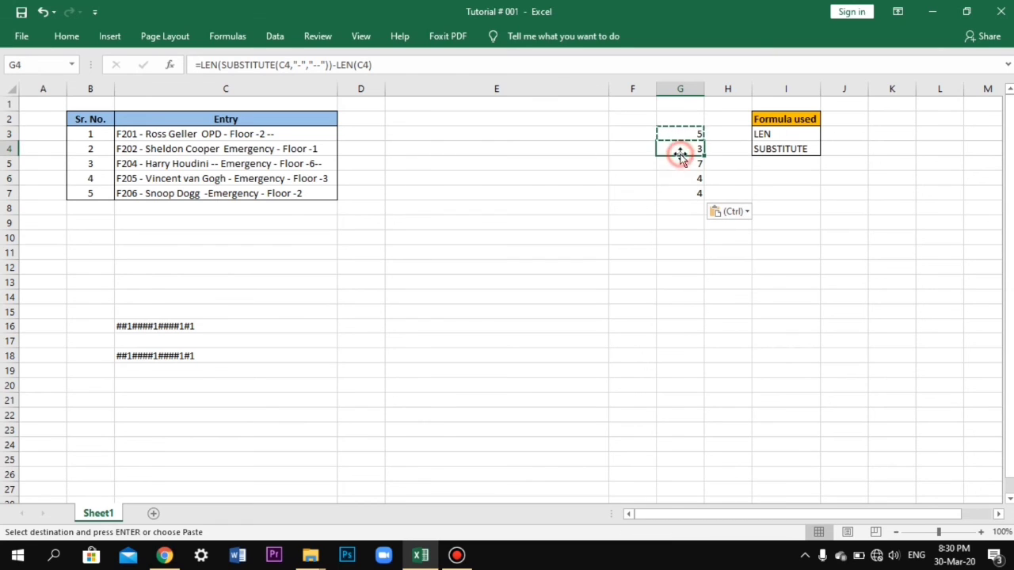
key("Escape")
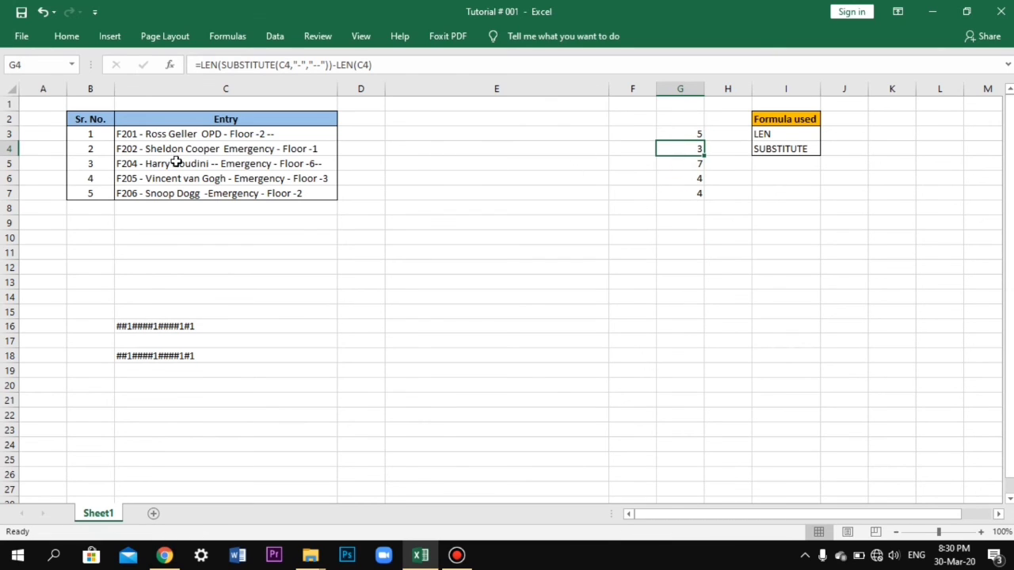
Append two hyphens (--) to the end of the text entry in C4.
left_click(256, 155)
key("F2")
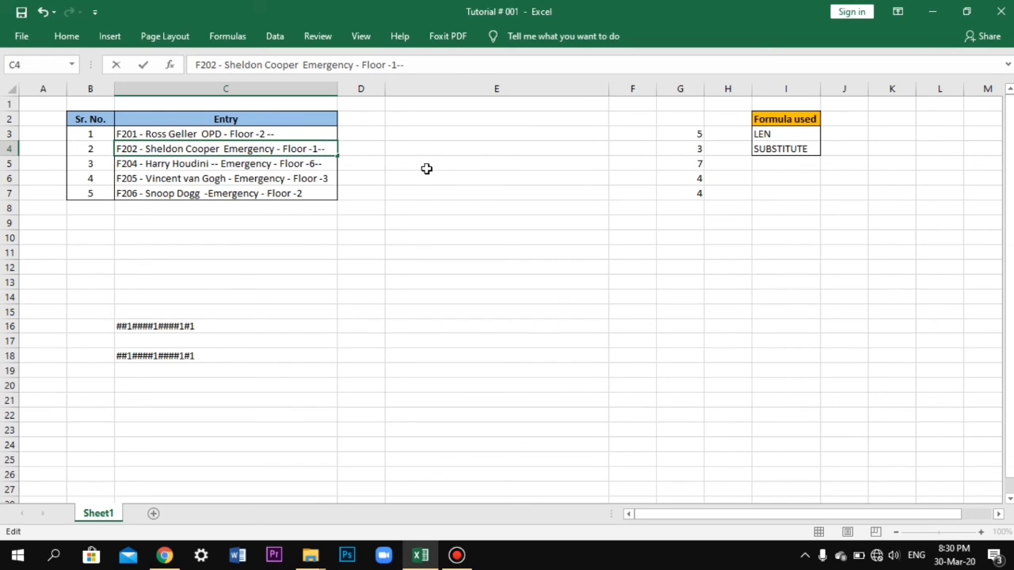
type("--")
key("Return")
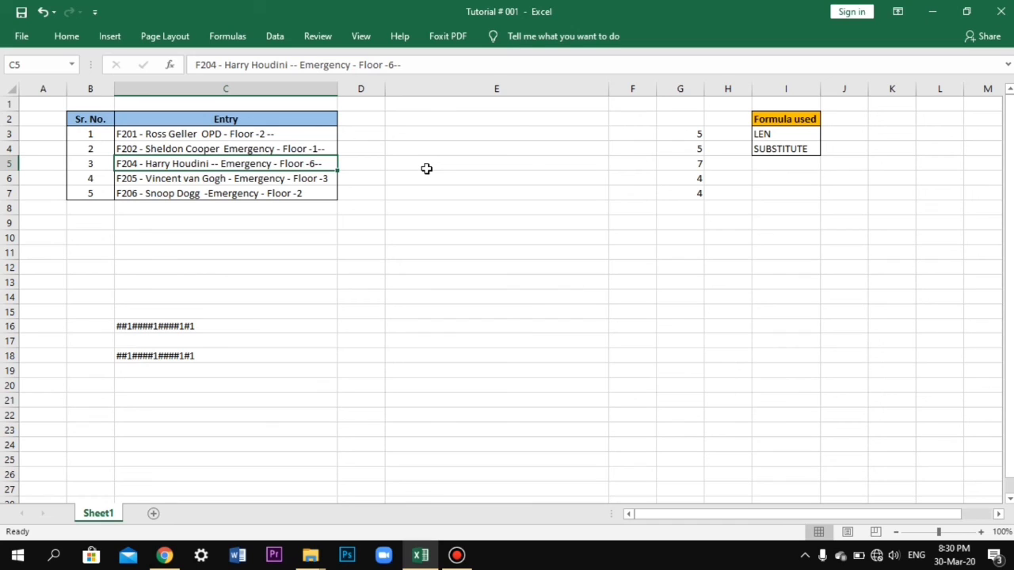